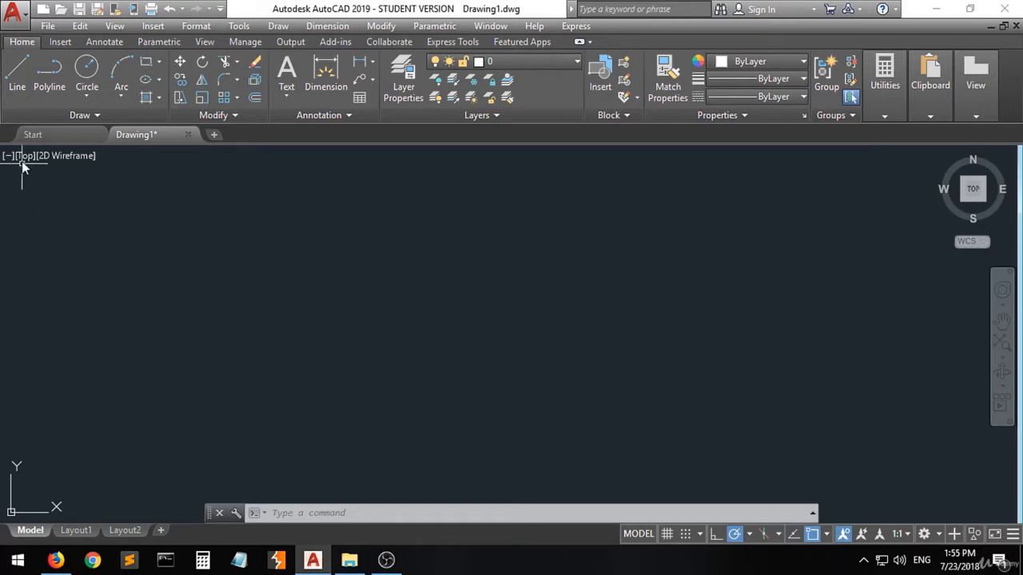
Step: Draw a single sloped line segment about 133 units long with the Line tool
click(19, 84)
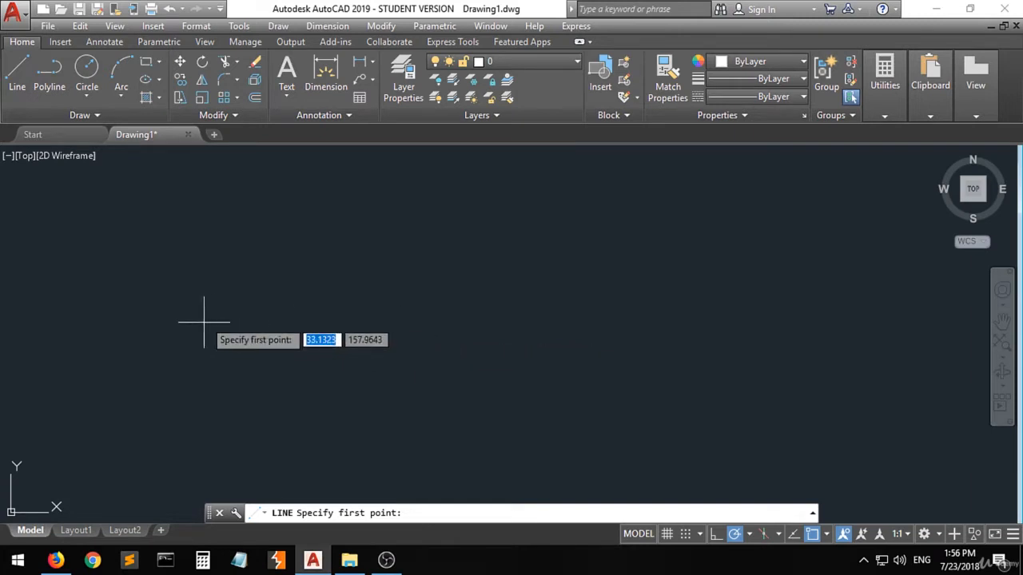
click(185, 357)
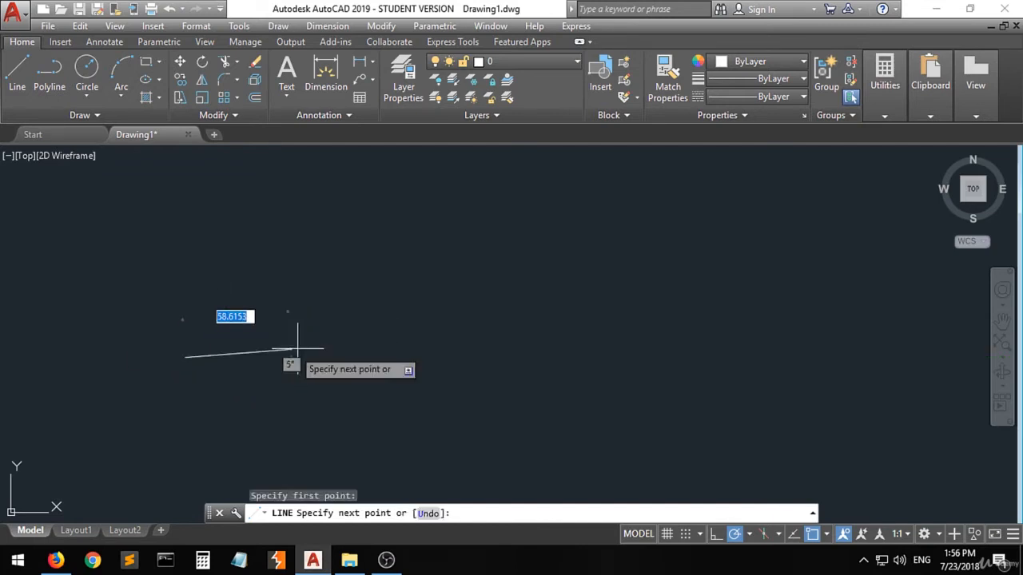
click(369, 260)
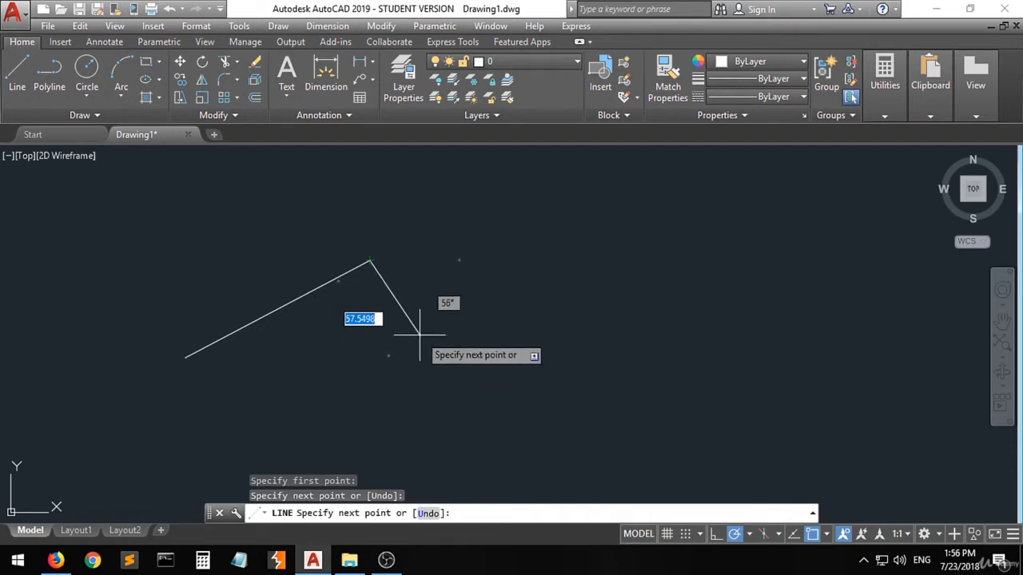
key(Return)
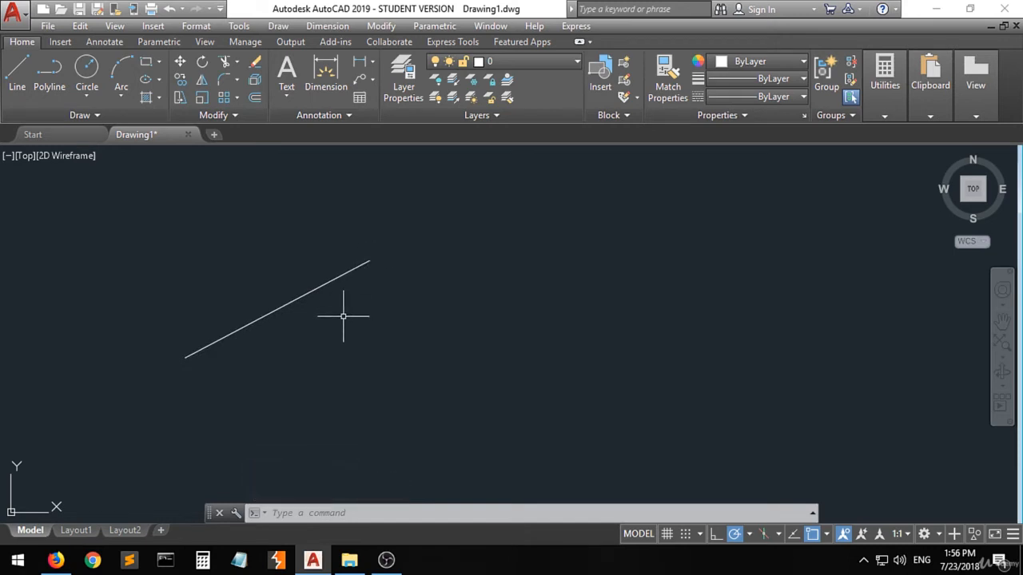
Step: Draw a connected zigzag of six line segments starting from the end of the first line
click(16, 75)
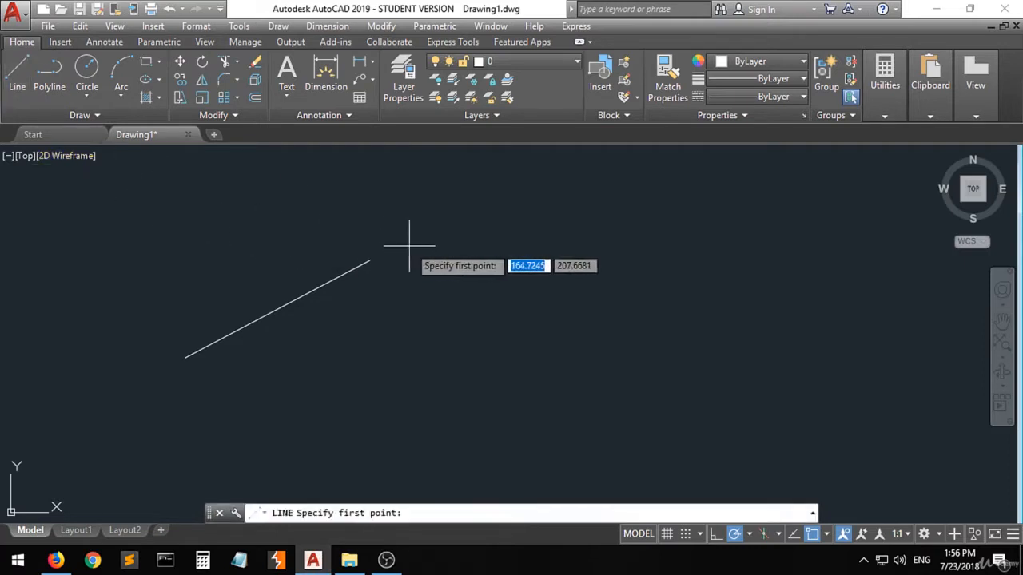
click(369, 261)
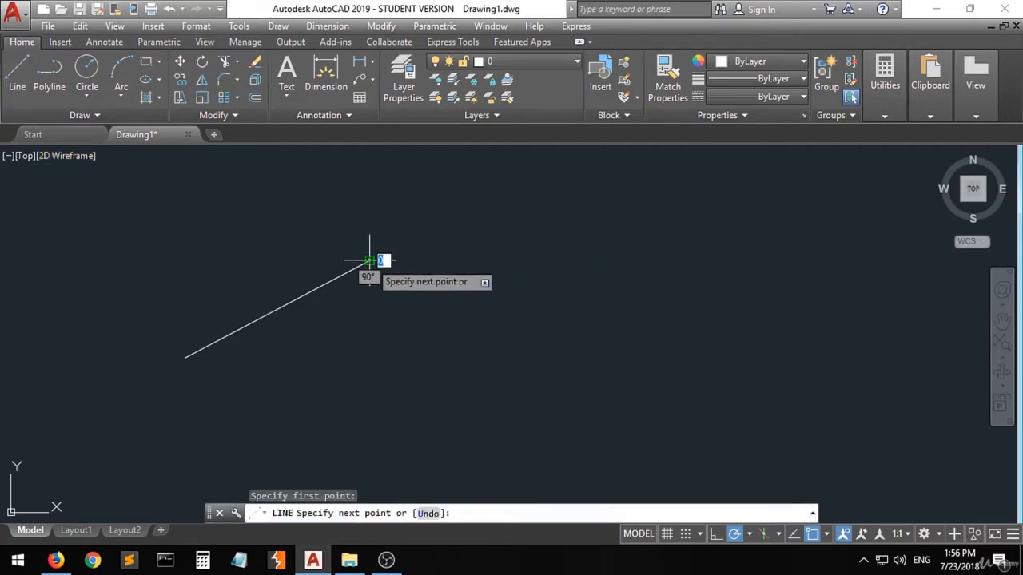
click(539, 332)
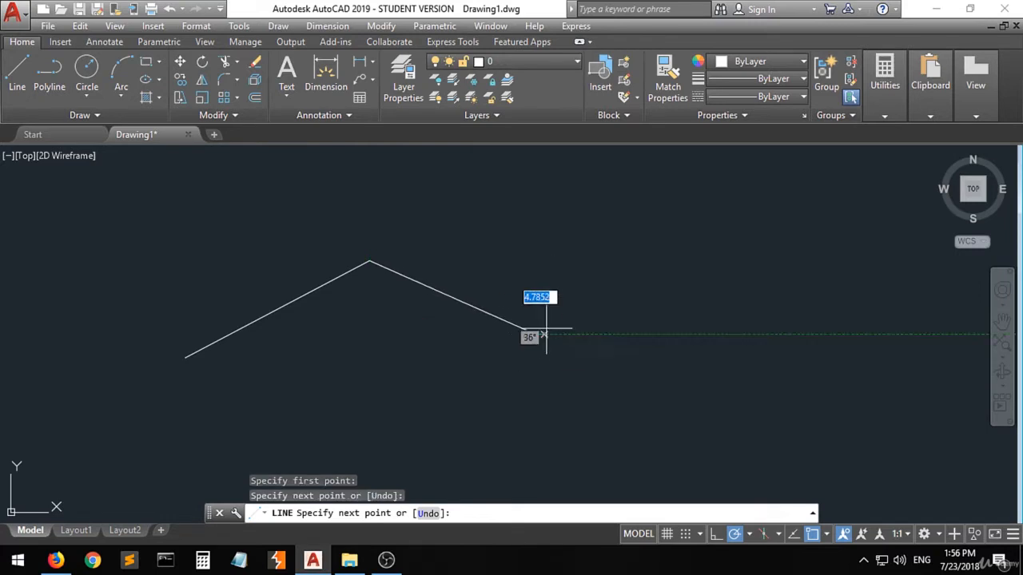
click(537, 333)
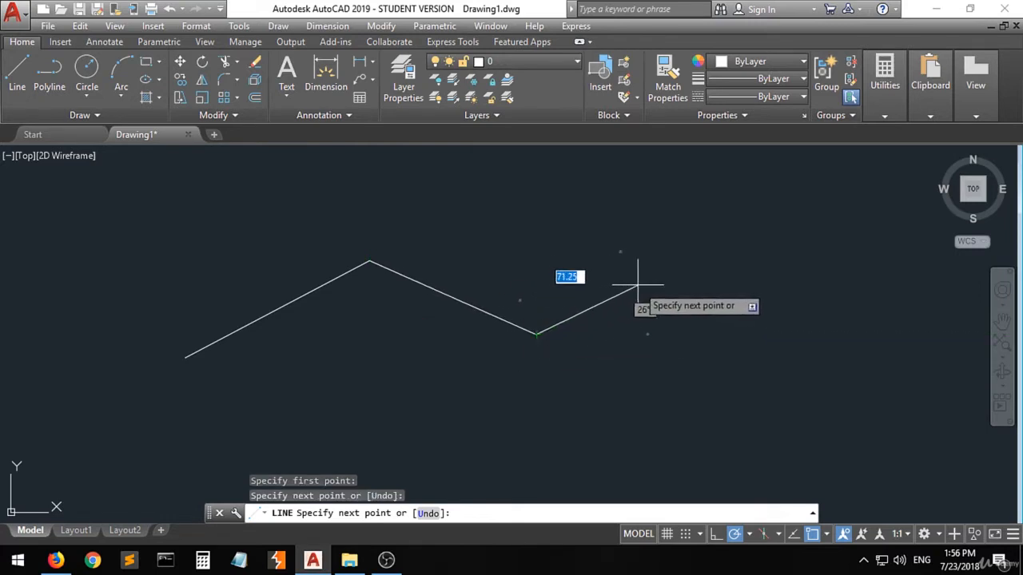
click(681, 240)
click(554, 210)
click(477, 357)
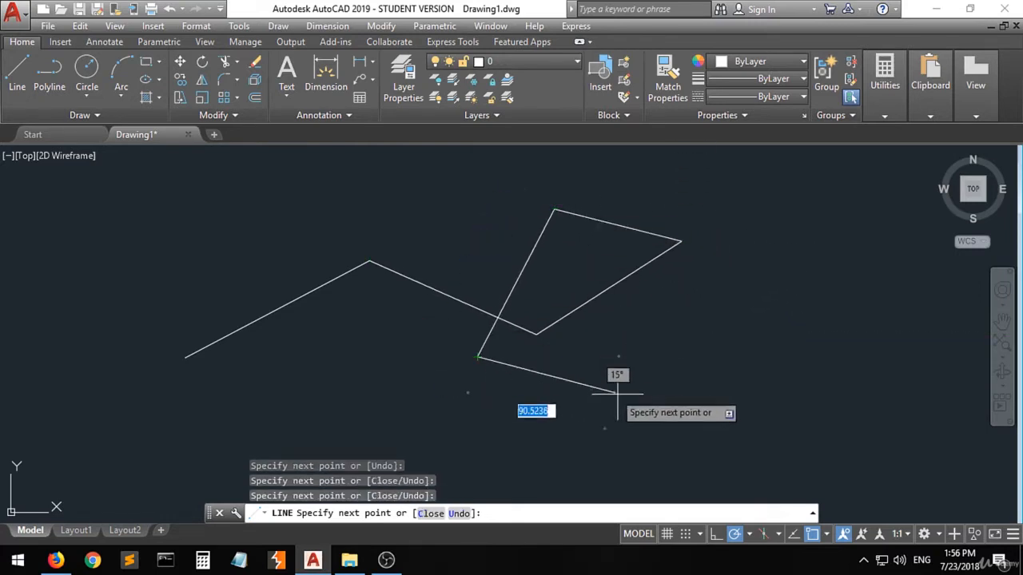
click(677, 396)
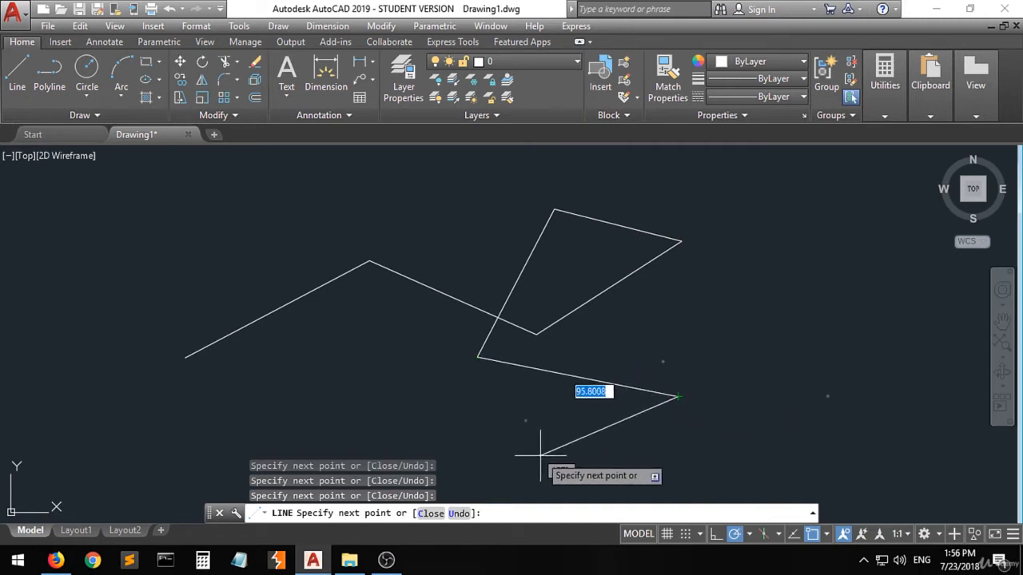
click(540, 455)
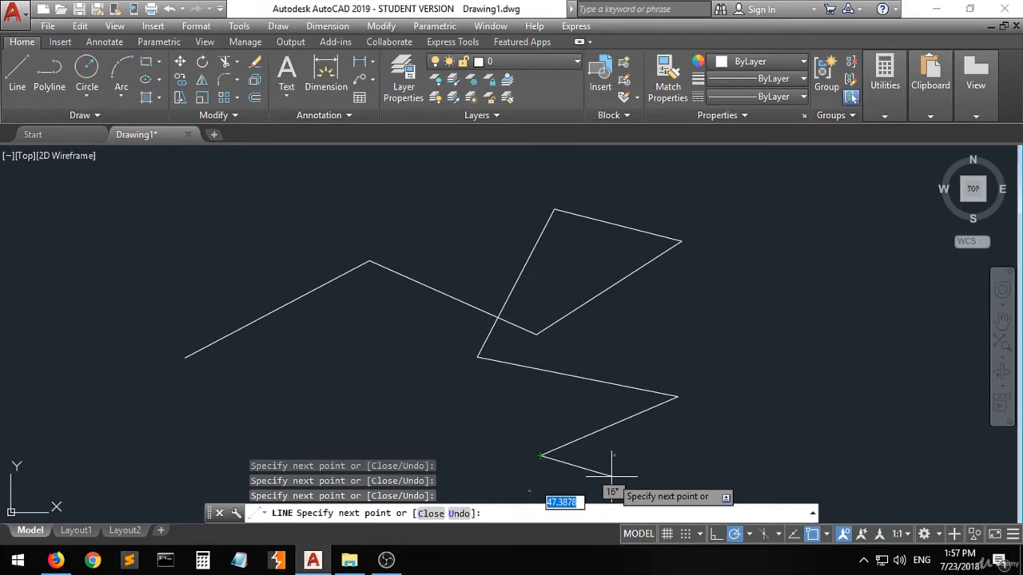
key(Escape)
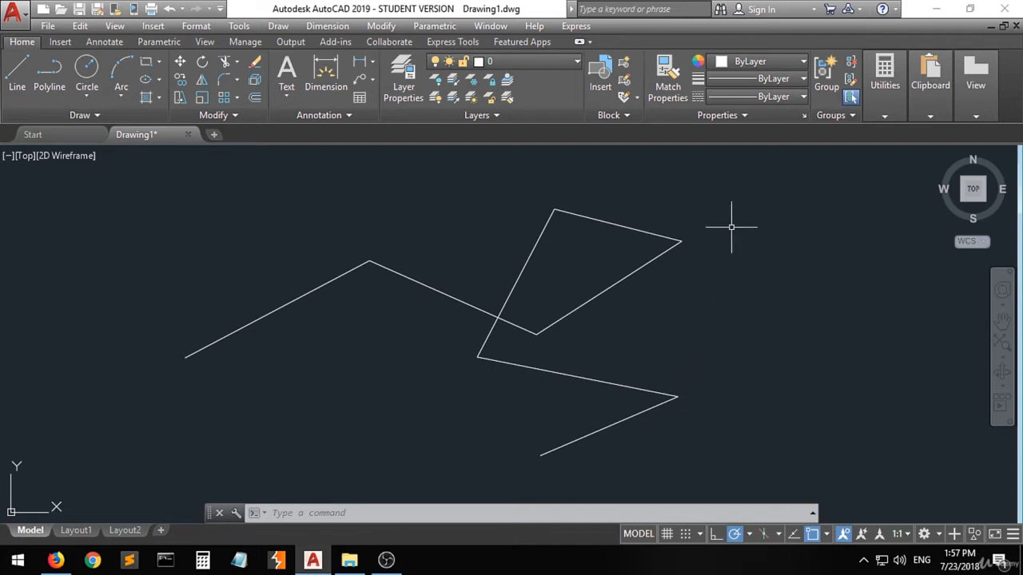
Step: Select all the lines with a crossing window and delete them, then undo the deletion
click(763, 174)
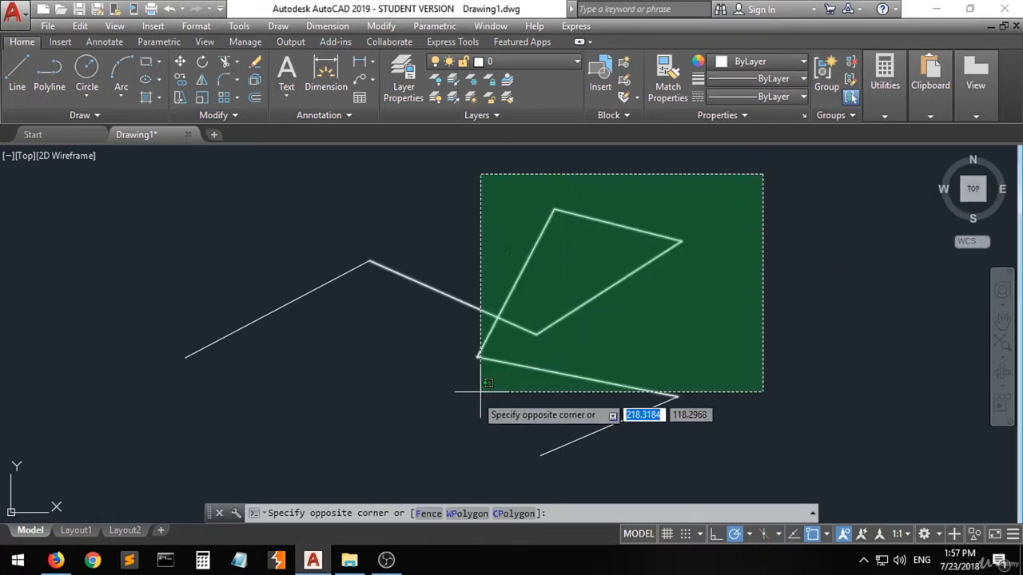
click(127, 462)
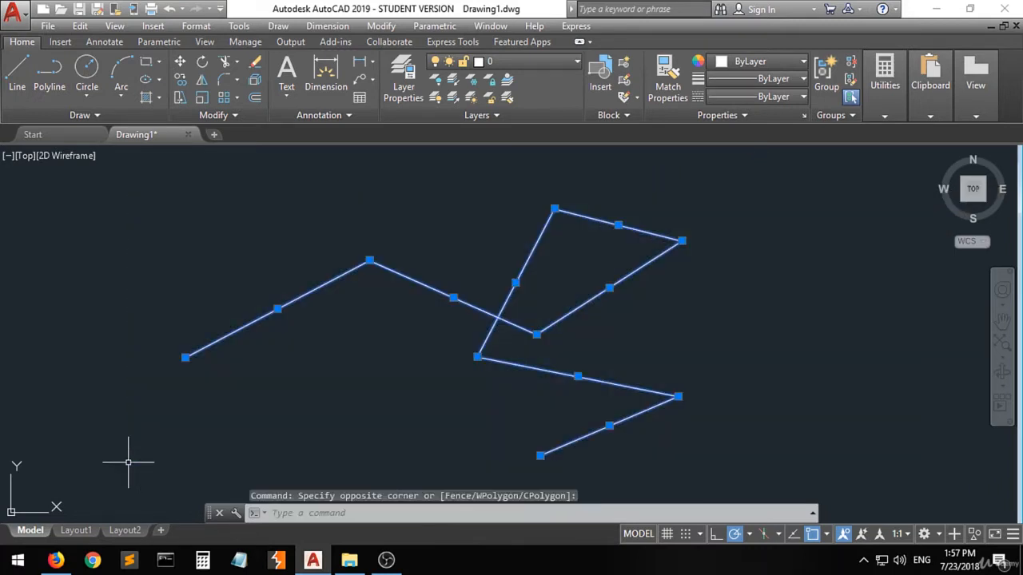
key(Delete)
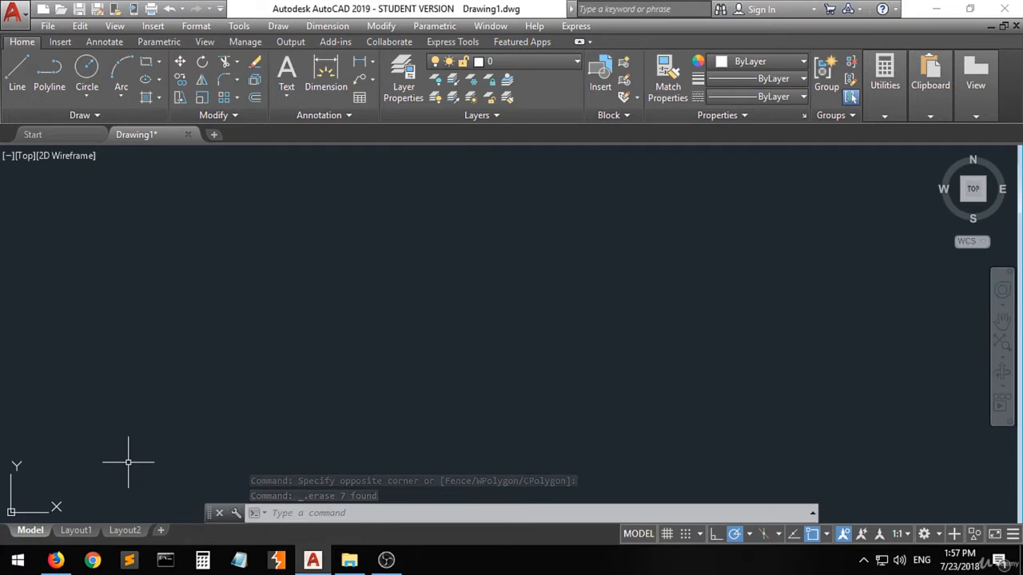
key(ctrl+z)
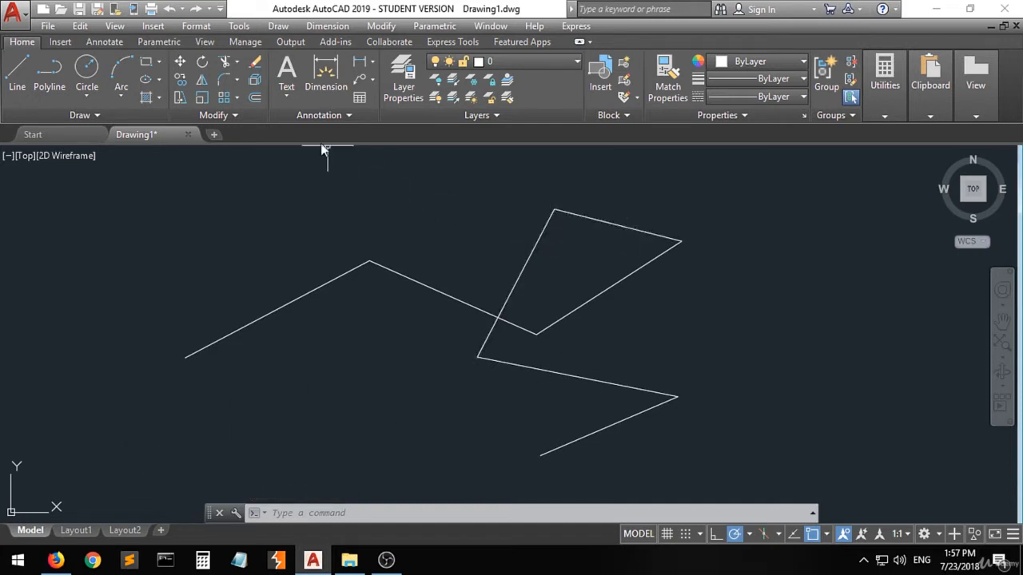
Step: Erase three of the zigzag segments with the Erase command
click(250, 68)
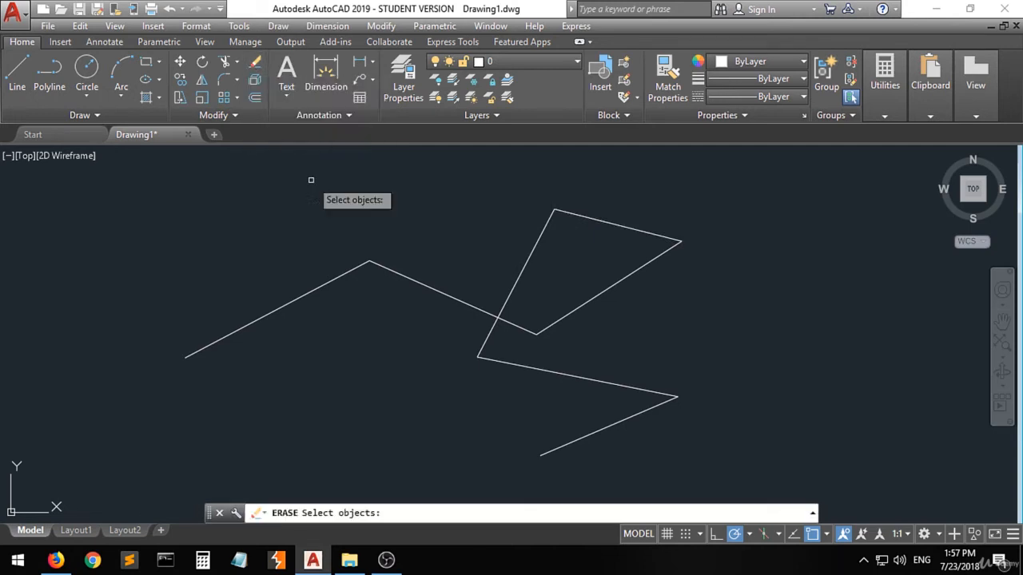
click(405, 279)
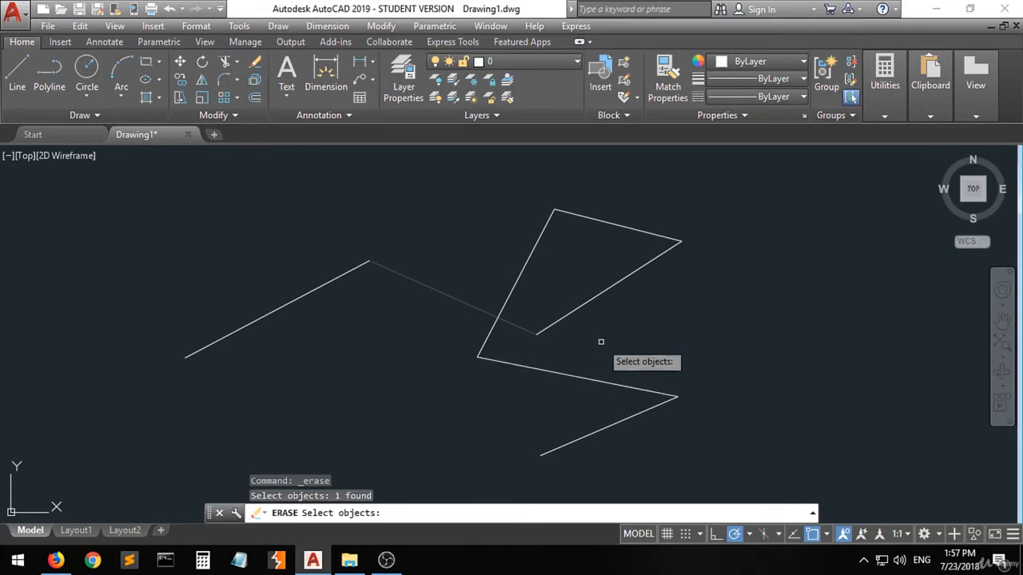
click(588, 303)
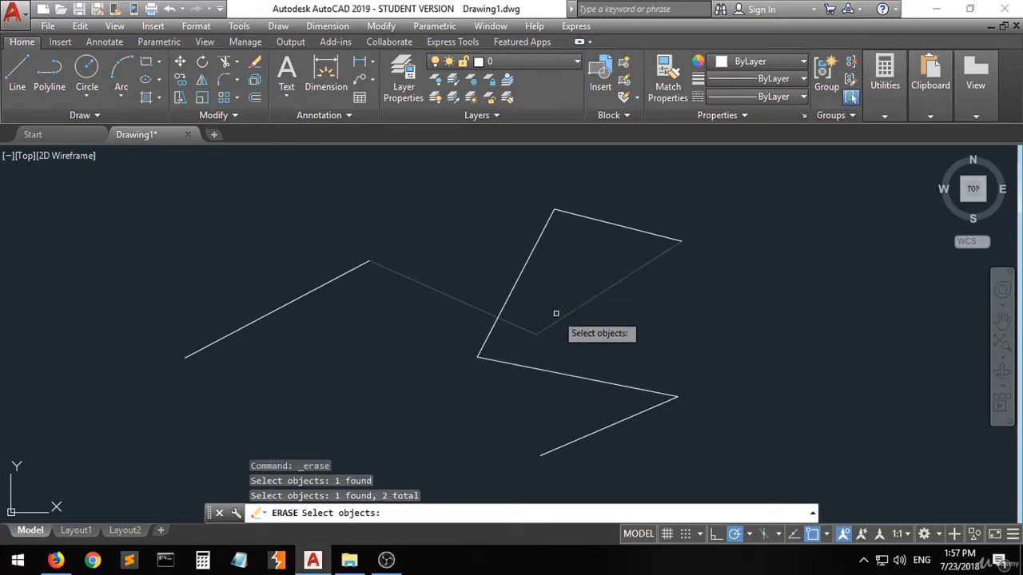
click(583, 433)
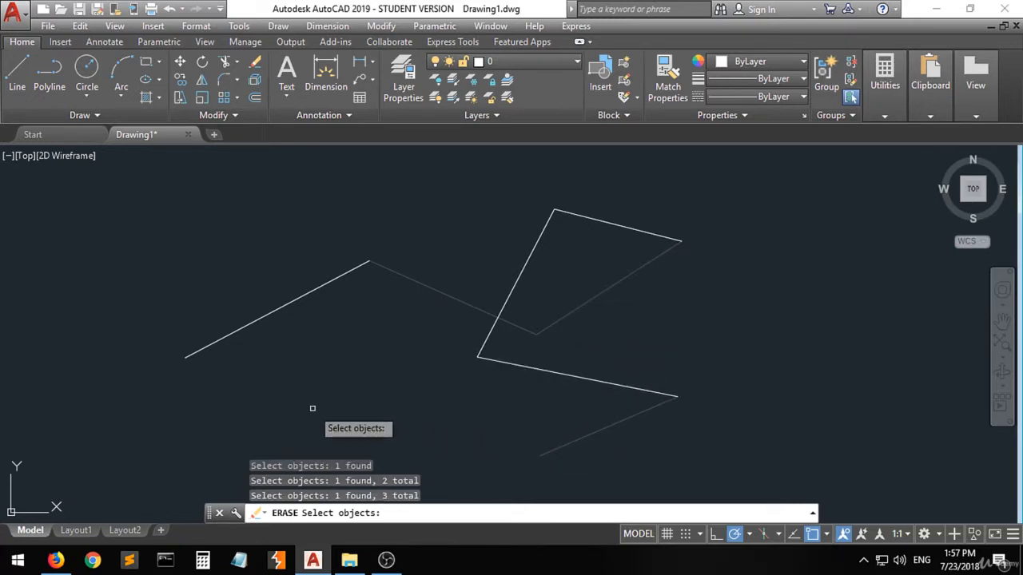
key(Return)
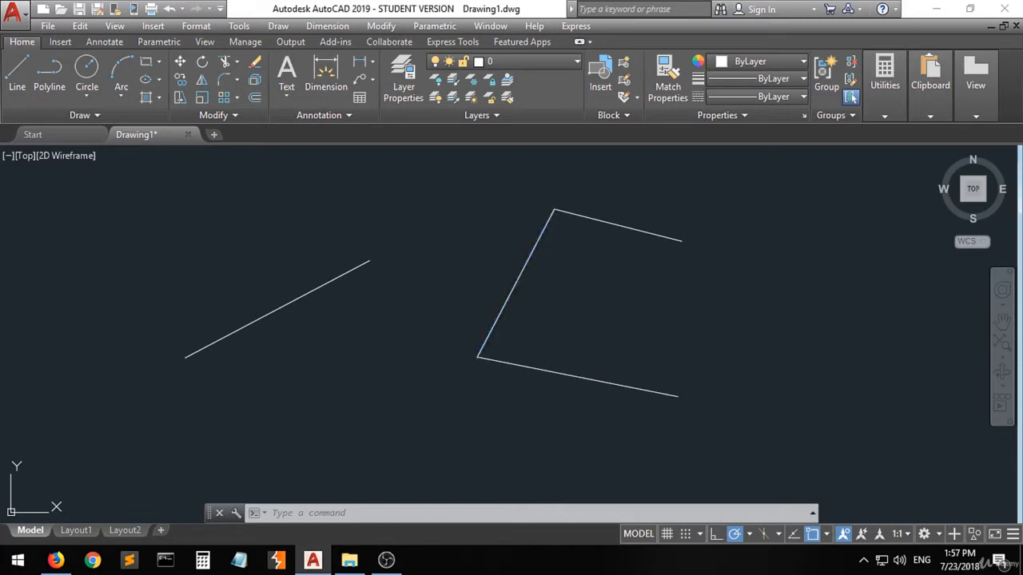
Step: Delete the diagonal segment, then select the remaining three lines with a crossing window and delete them
click(521, 272)
key(Delete)
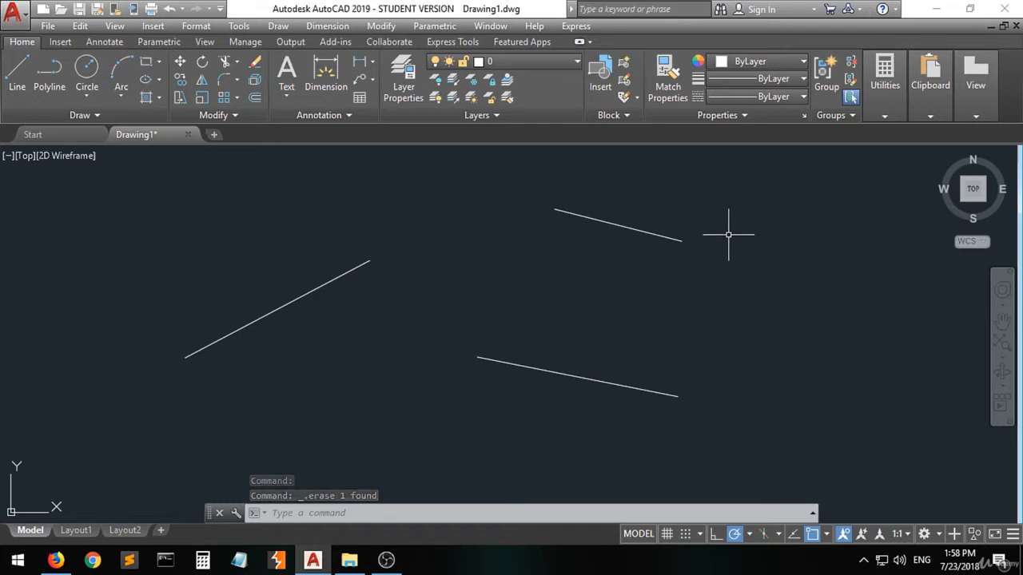
click(741, 200)
click(212, 406)
key(Delete)
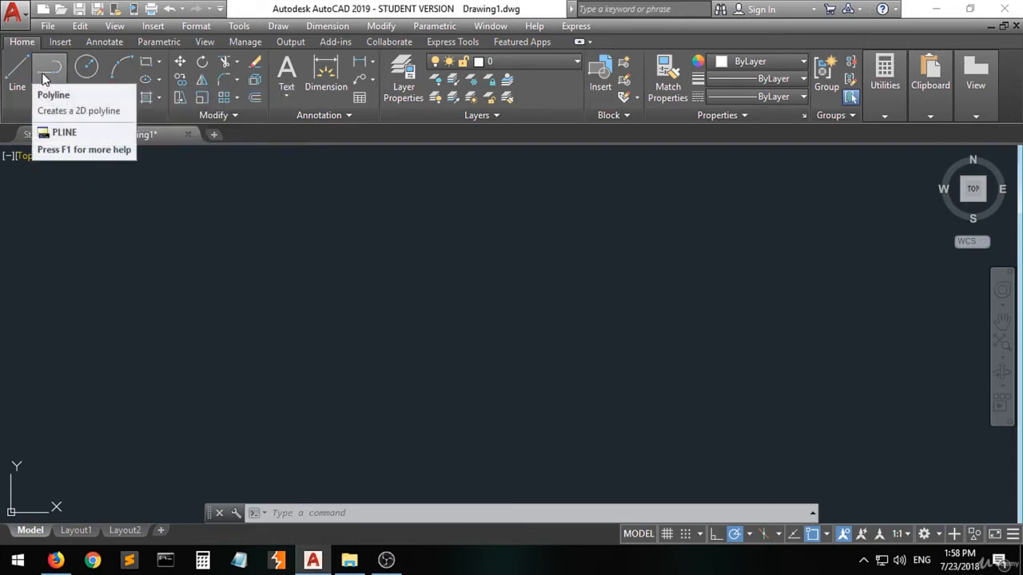
Step: Draw a closed rectangle about 57 units wide from four separate segments with the Line tool
click(16, 70)
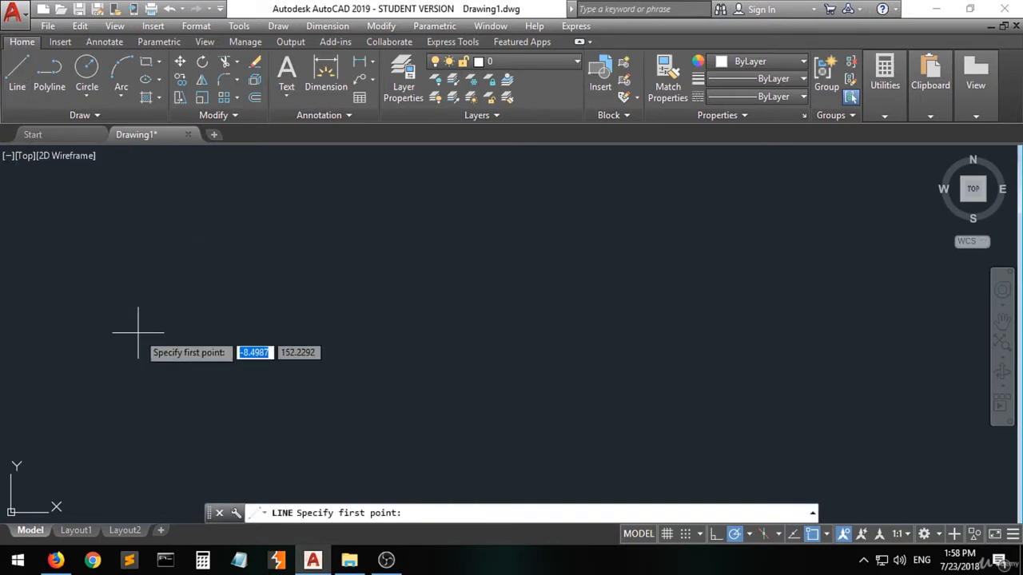
click(124, 222)
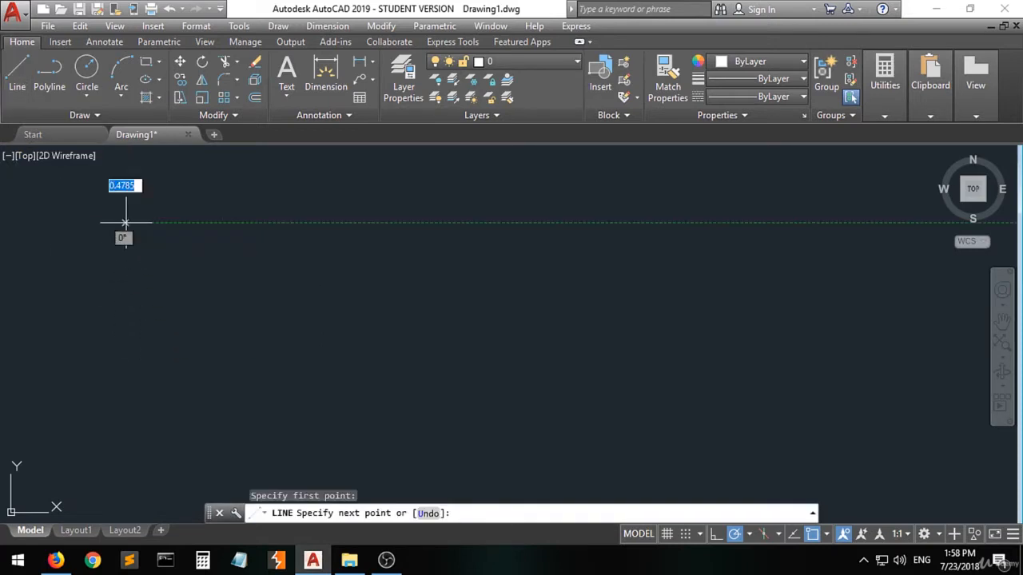
click(211, 223)
click(211, 324)
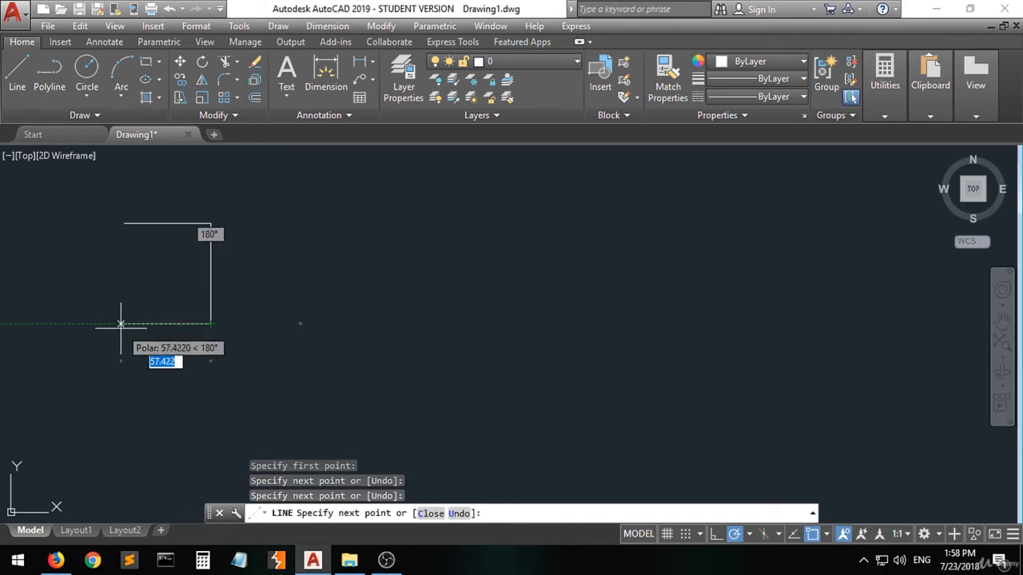
click(122, 323)
click(121, 223)
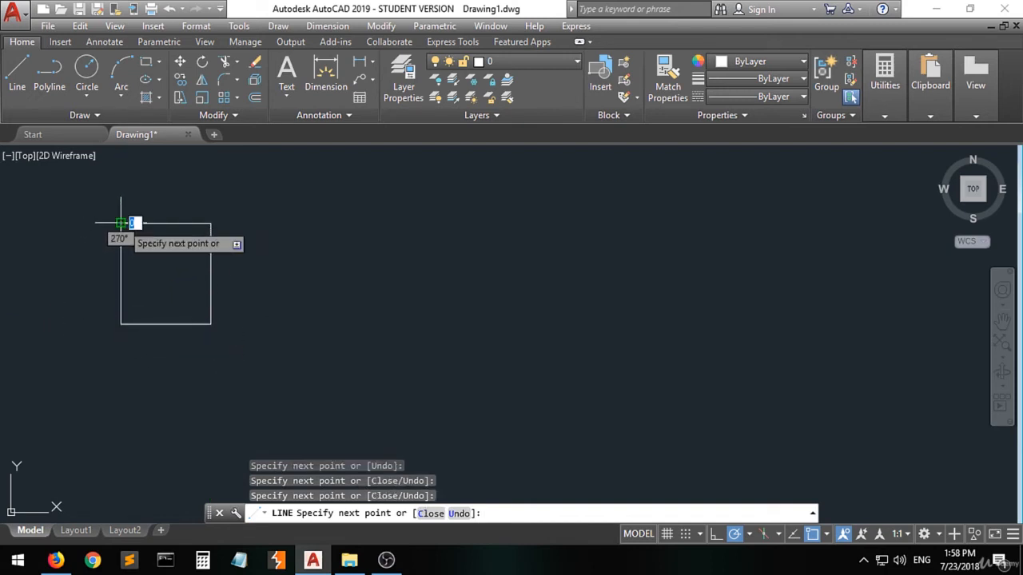
key(Return)
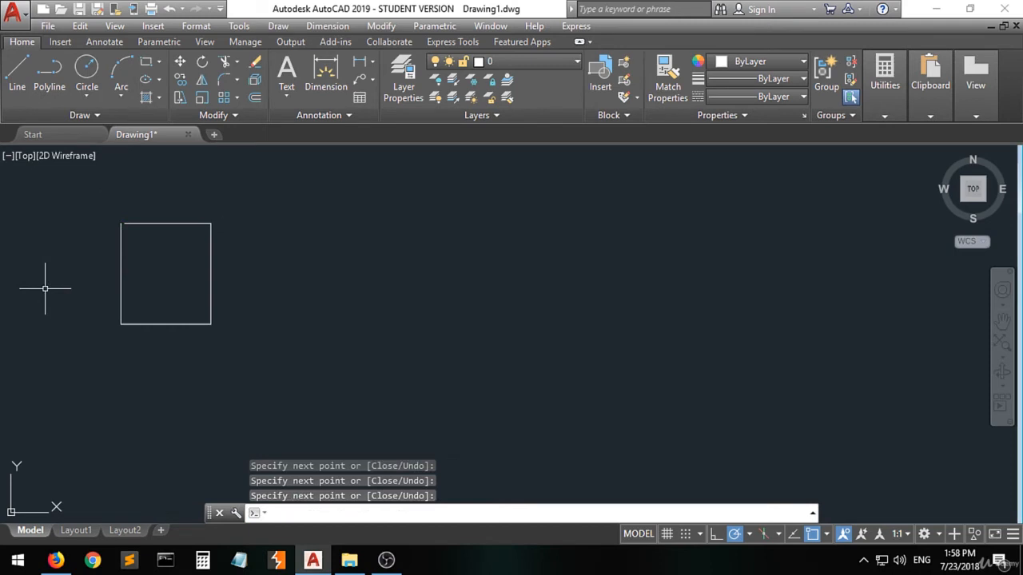
Step: Draw a closed rectangle about 64 by 79 units as a single polyline beside the first one
click(50, 72)
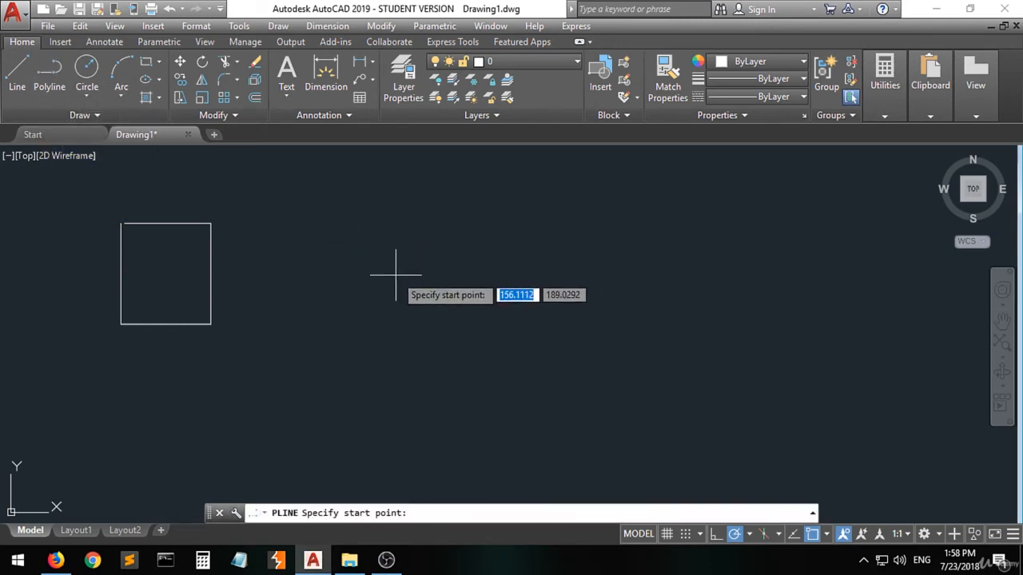
click(310, 224)
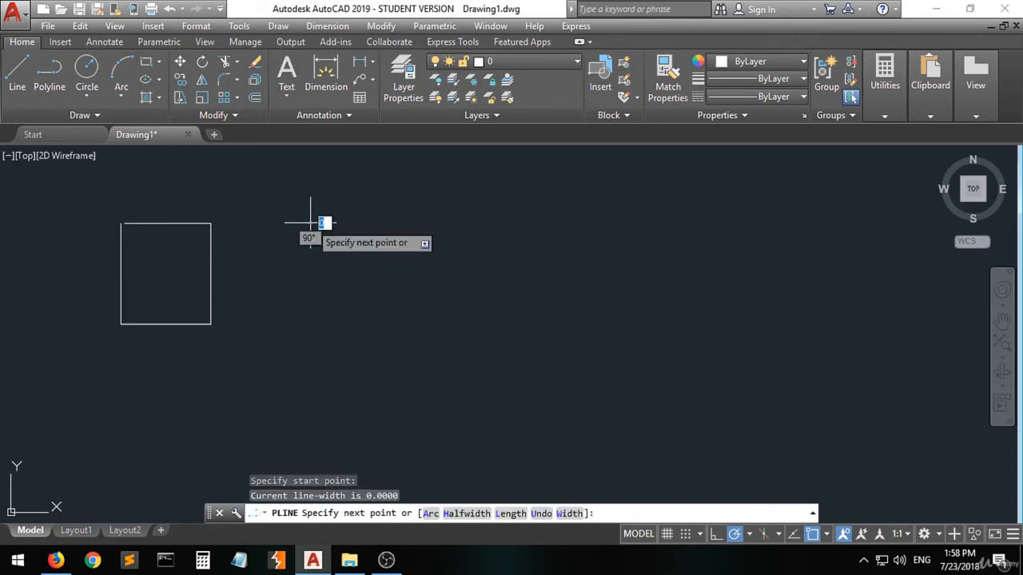
click(409, 223)
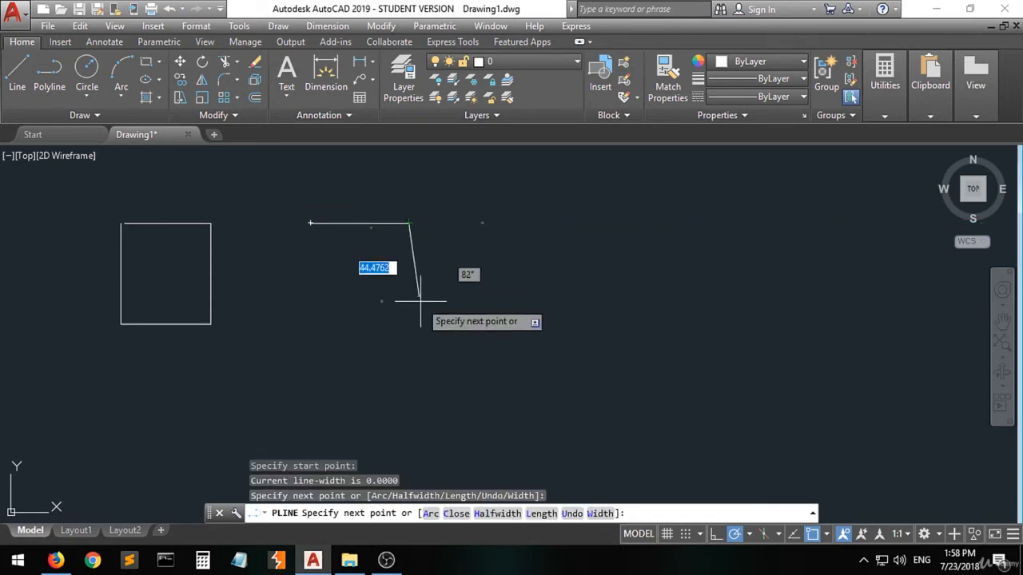
click(409, 346)
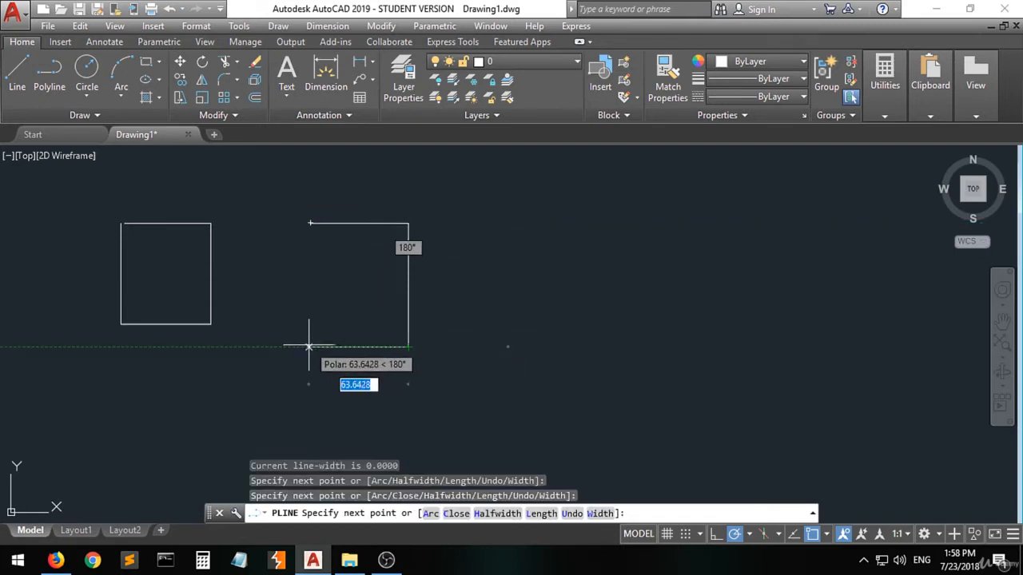
click(309, 346)
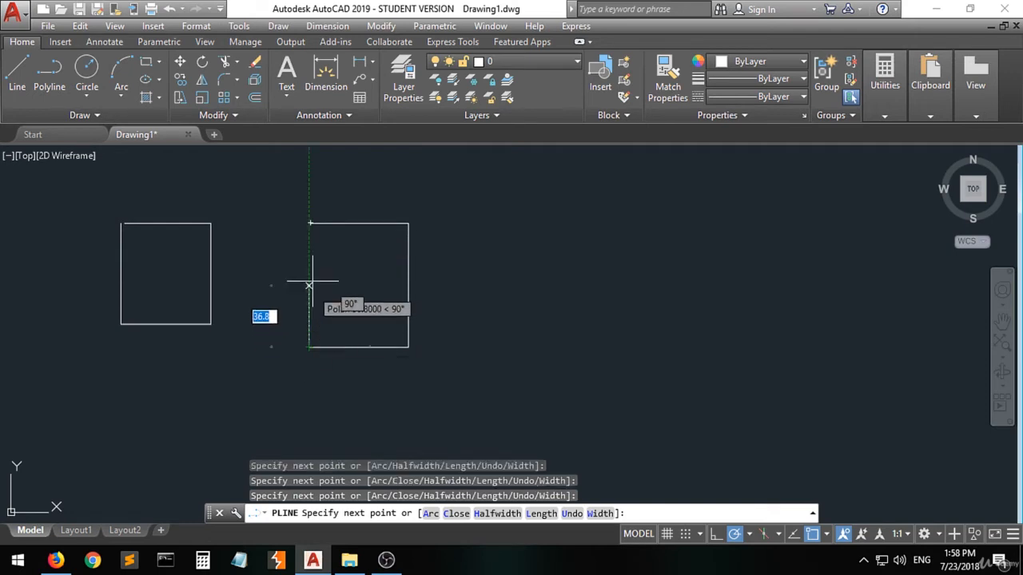
click(310, 224)
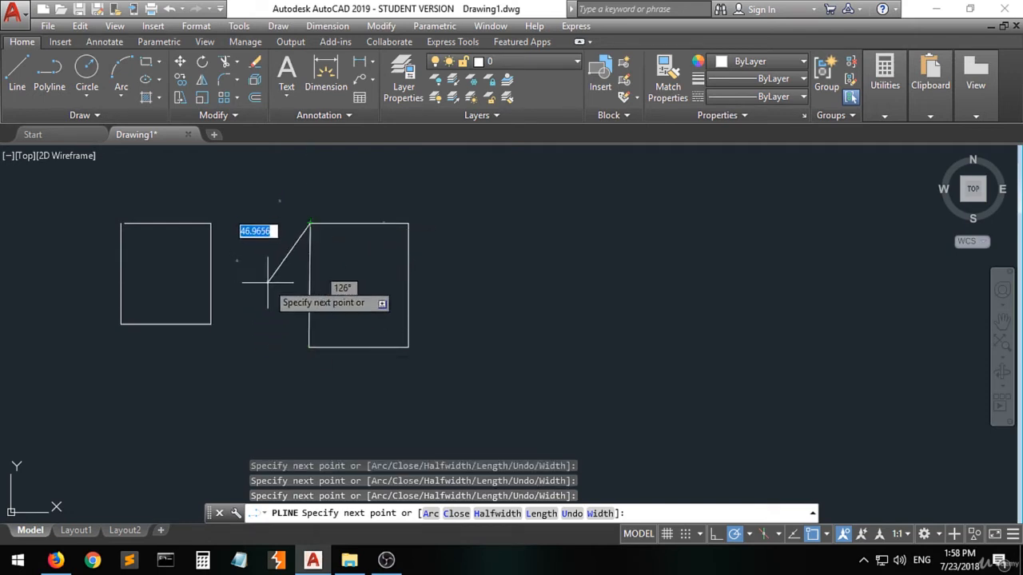
key(Return)
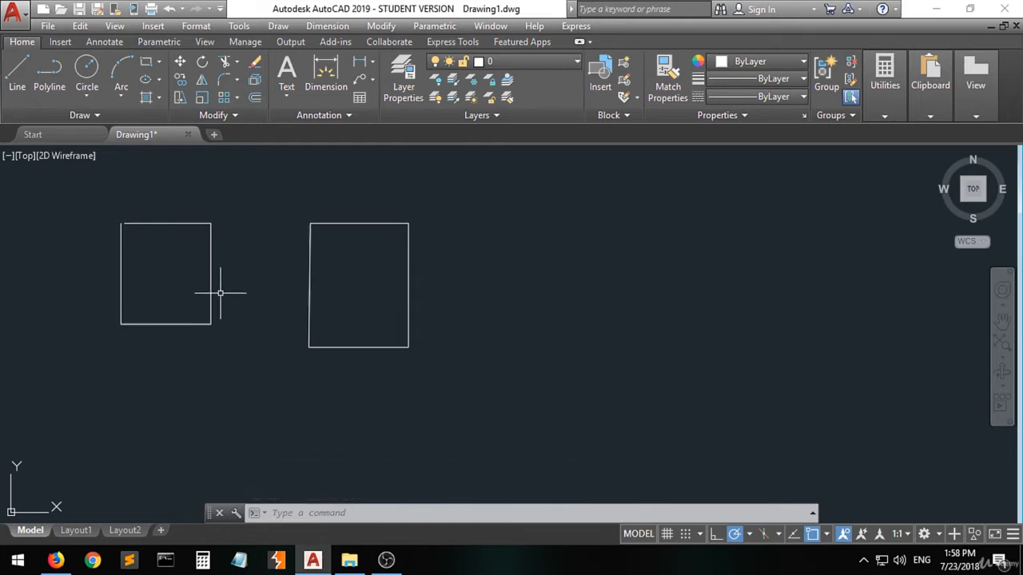
Step: Select the polyline rectangle and then individual segments of the line-drawn rectangle to compare how each is picked
mouse_move(211, 289)
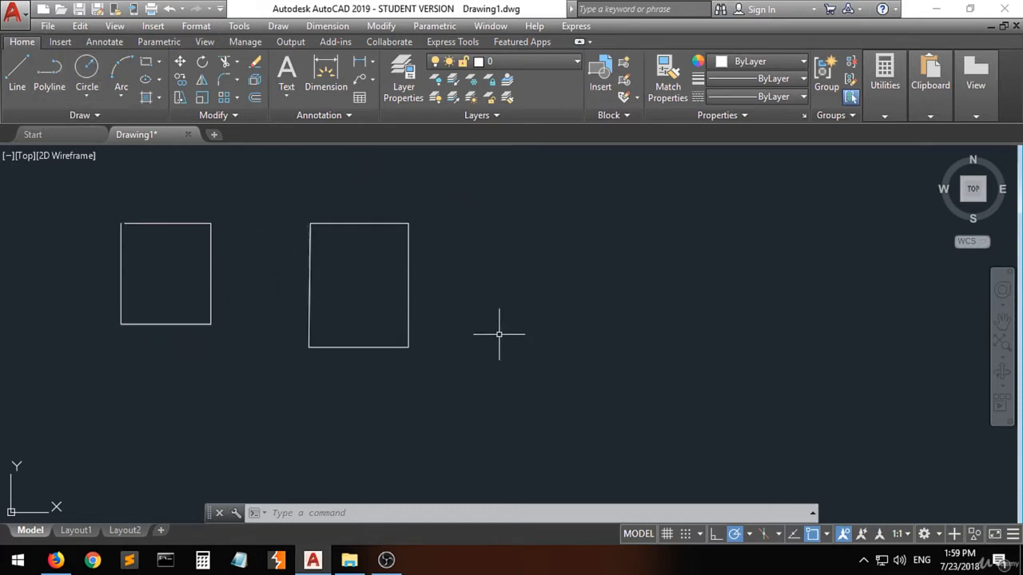
click(388, 222)
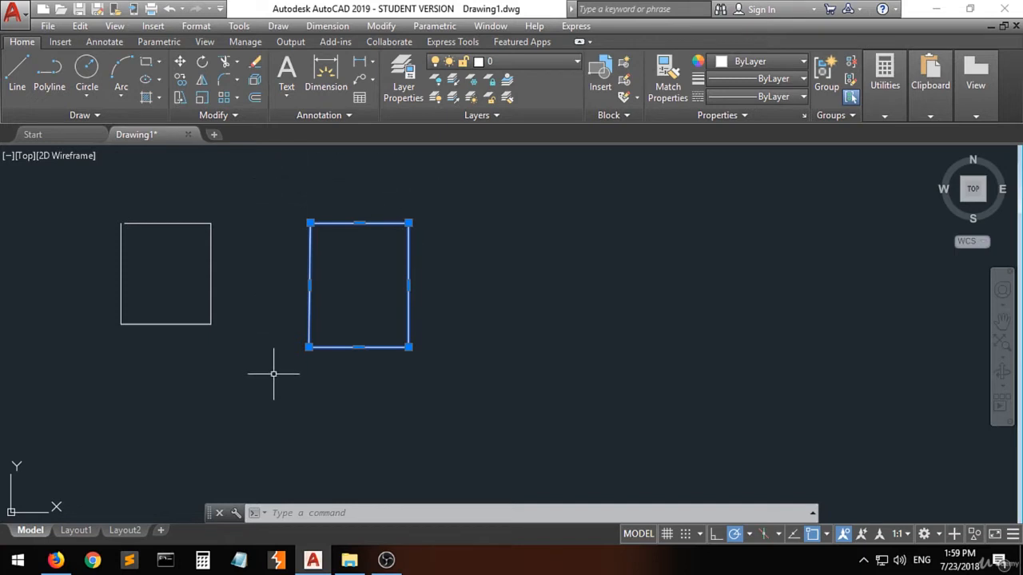
click(384, 366)
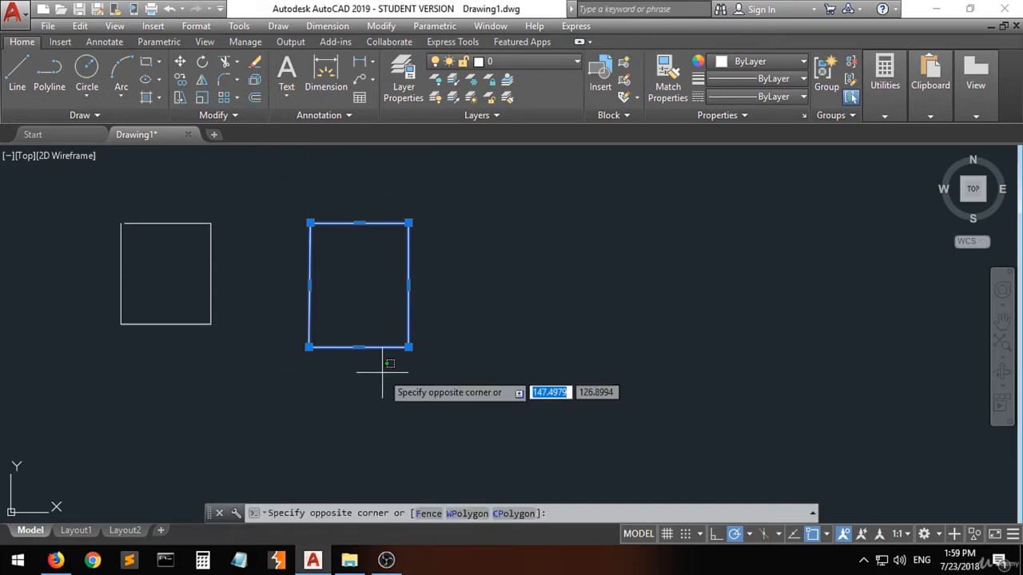
click(343, 413)
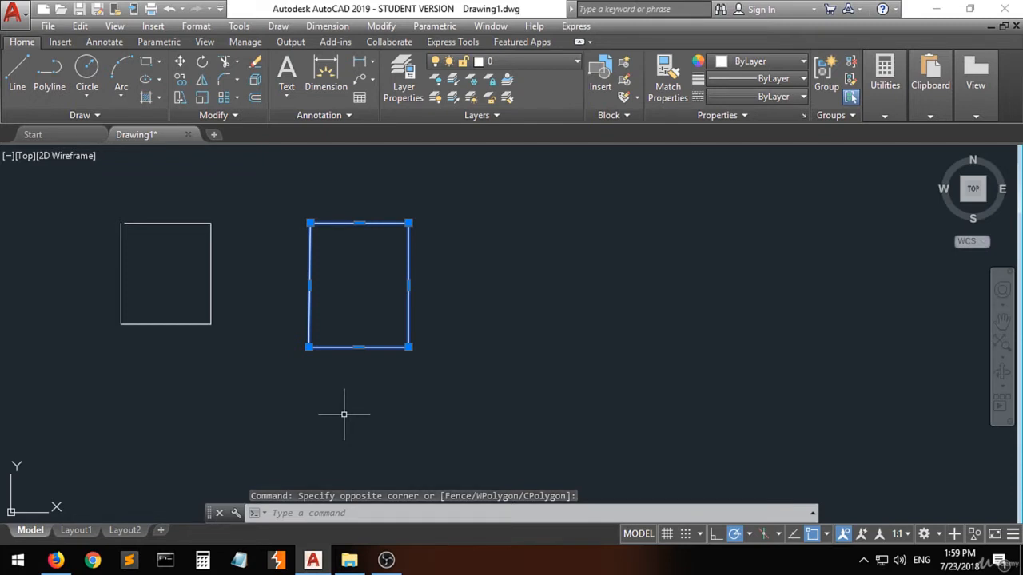
key(Escape)
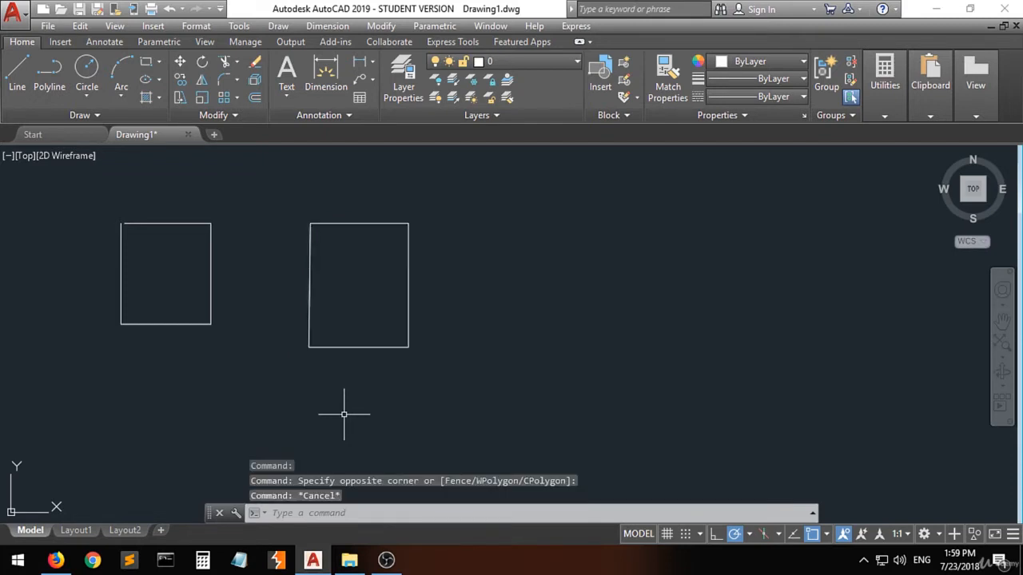
click(180, 323)
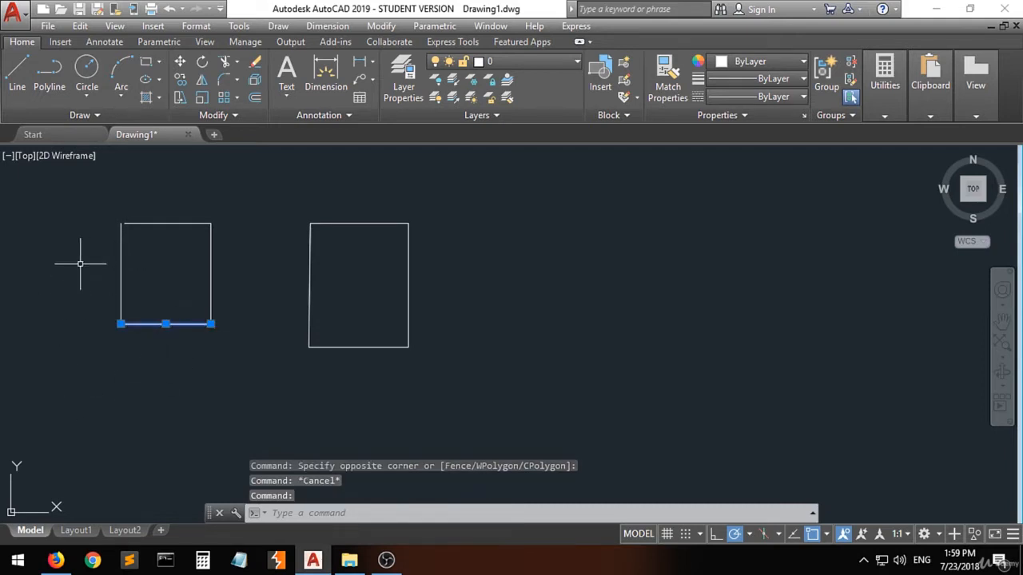
click(145, 222)
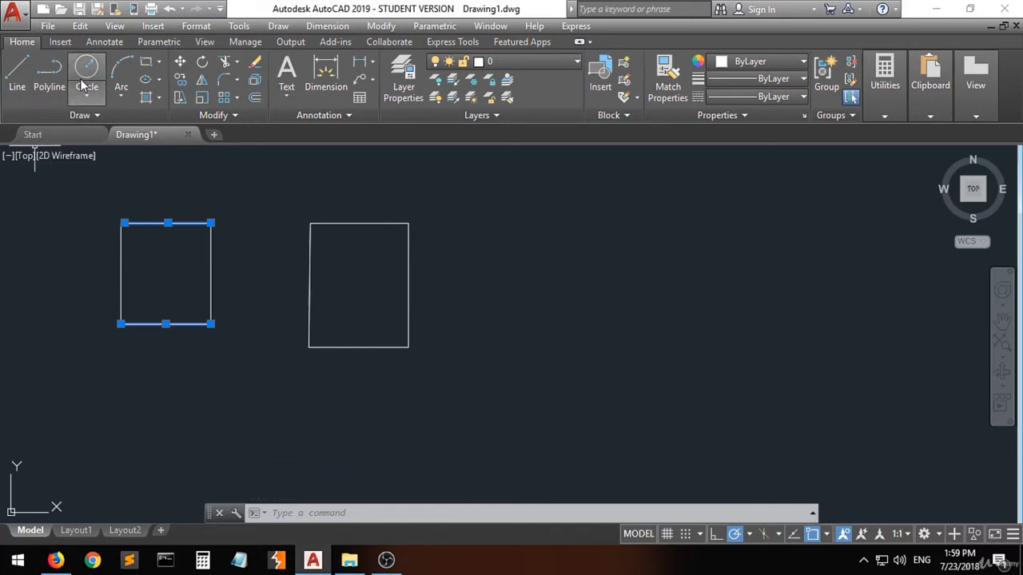
click(261, 414)
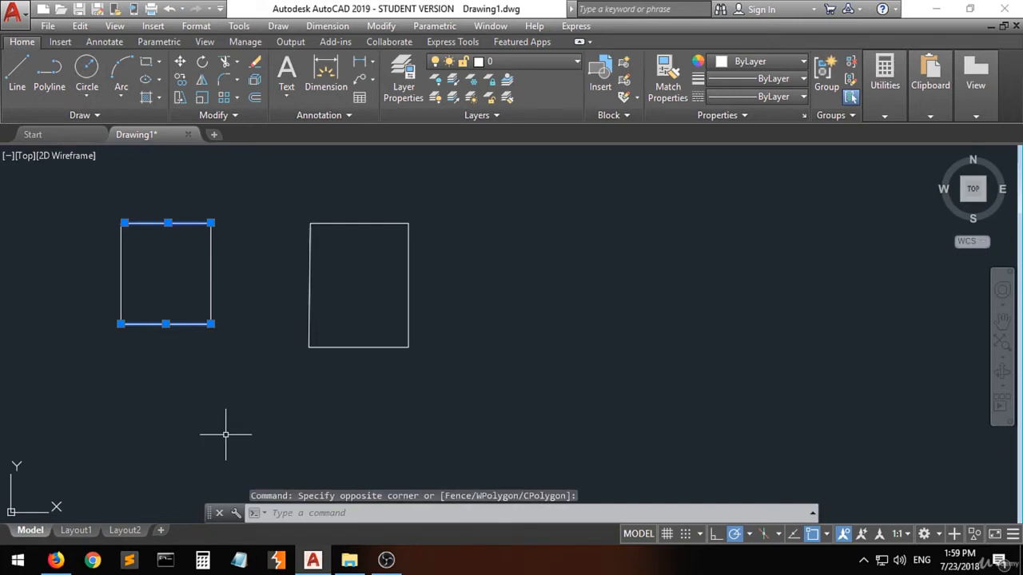
key(Escape)
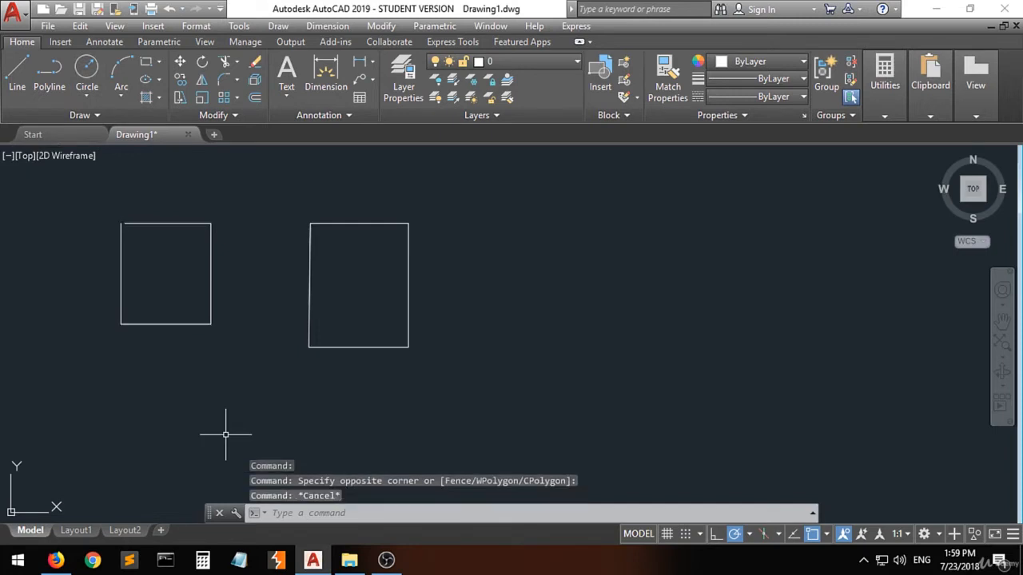
Step: Draw a Center, Radius circle centred on the polyline rectangle's lower-right corner, radius about 79 units to its top-right corner
click(86, 97)
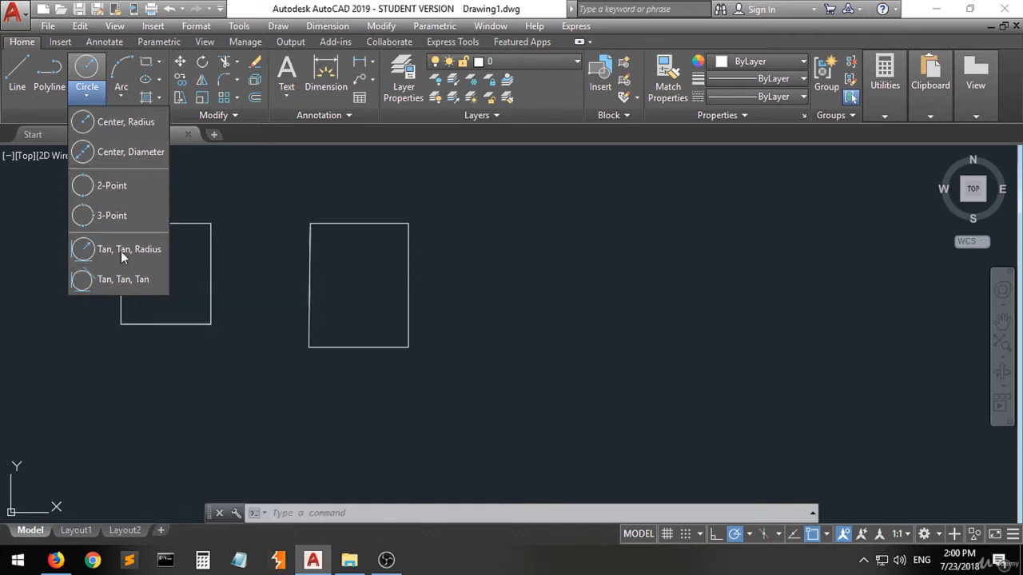
click(112, 126)
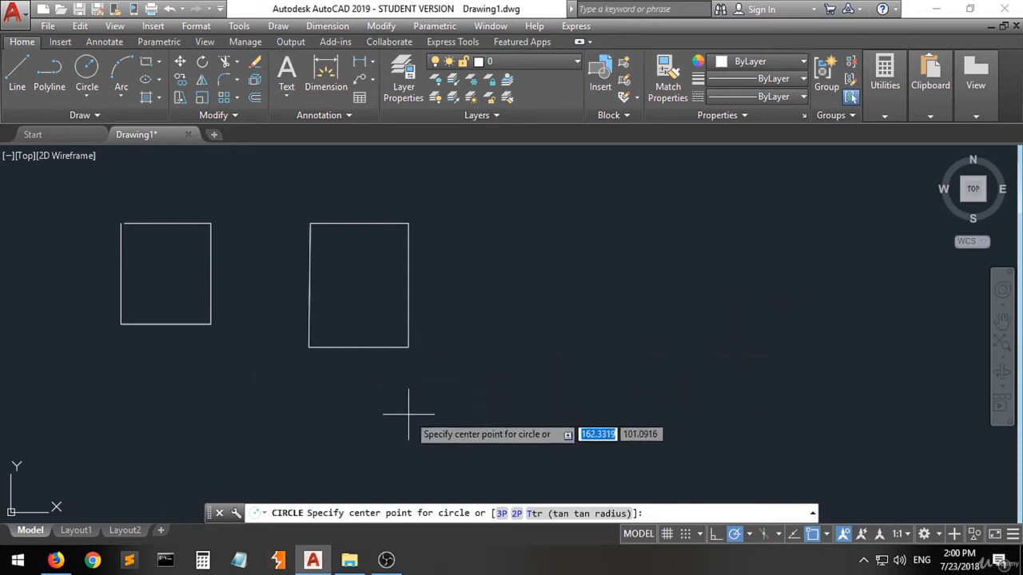
click(408, 347)
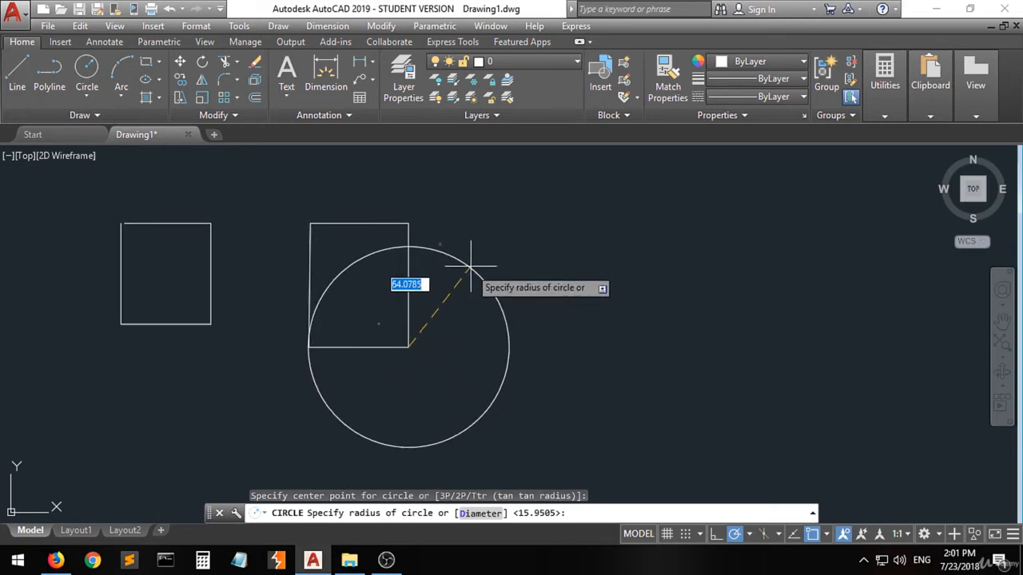
click(408, 223)
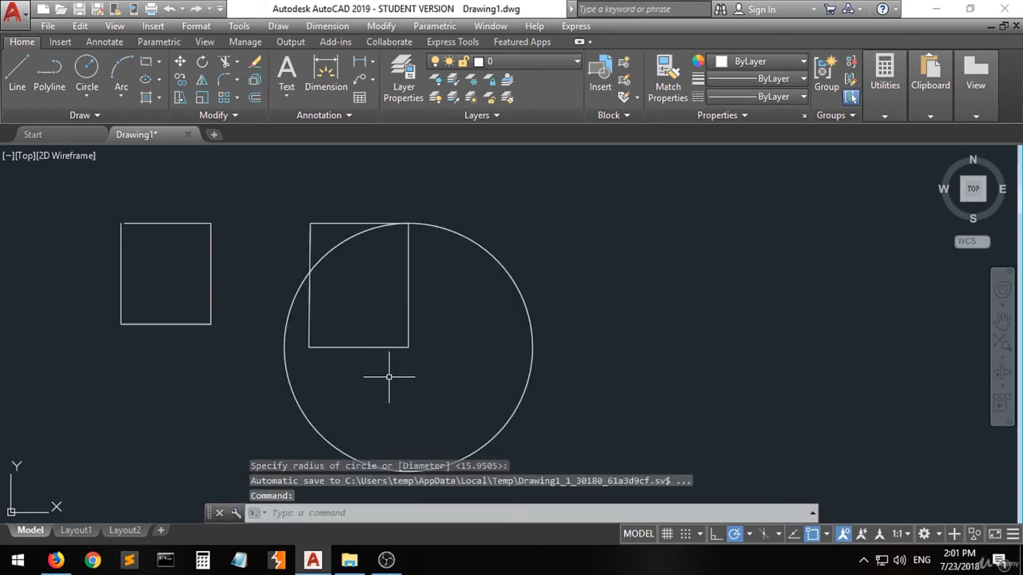
Step: Draw a second circle from the same corner with a radius of about 27 units
click(88, 72)
click(409, 347)
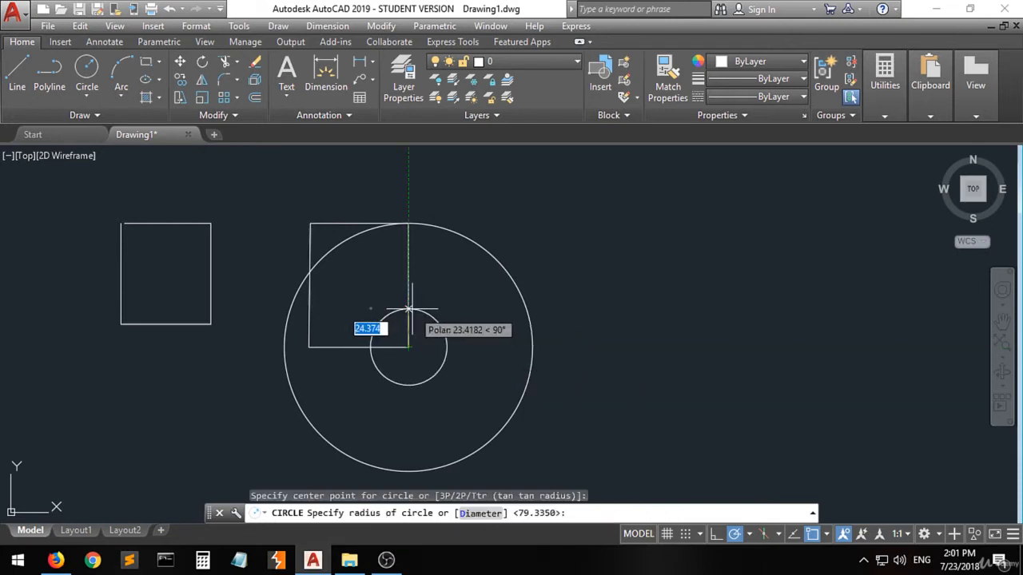
click(437, 324)
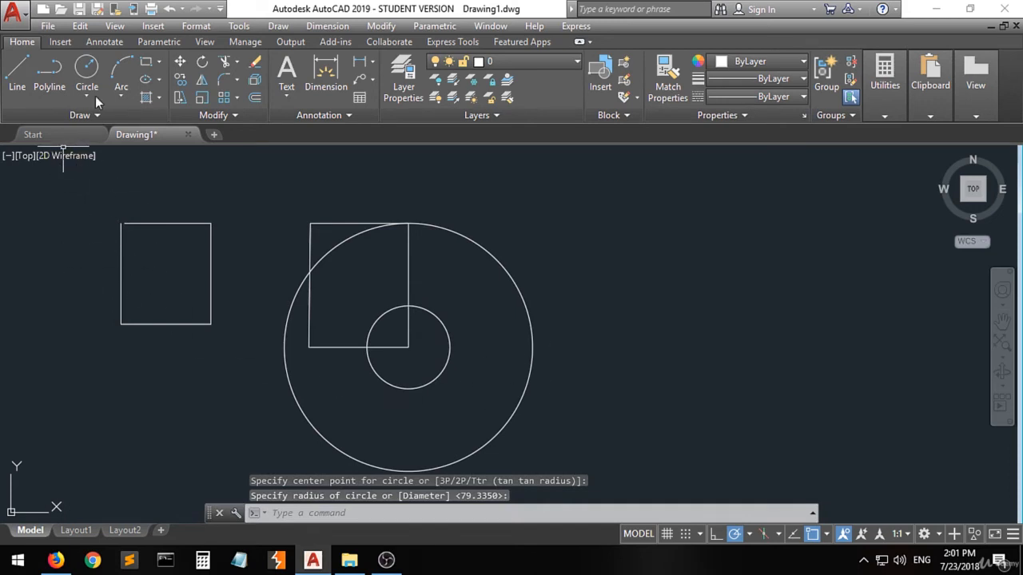
Step: Draw a third circle centred on the same corner with a radius of 40
click(87, 72)
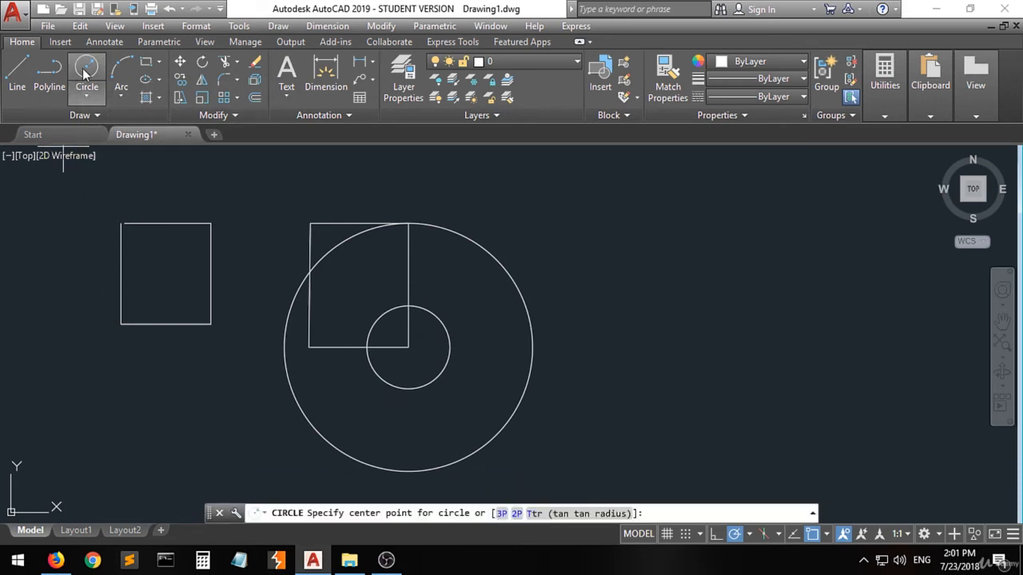
click(408, 347)
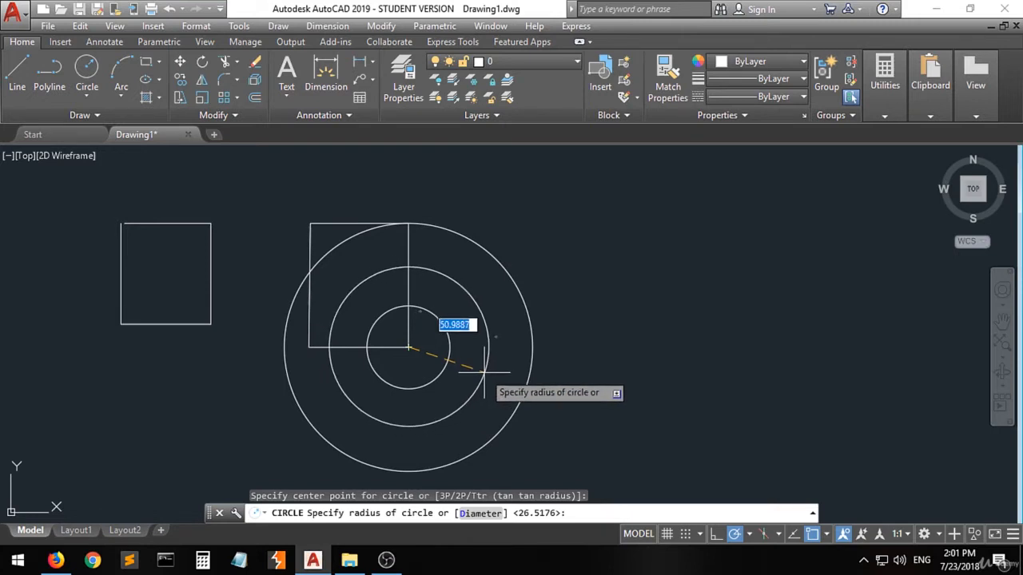
text(40)
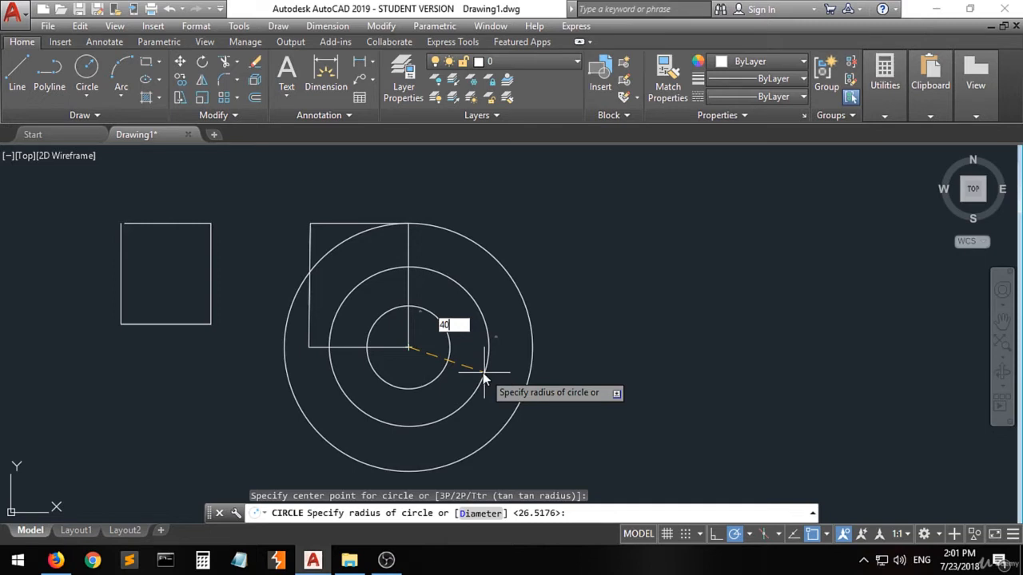
key(Return)
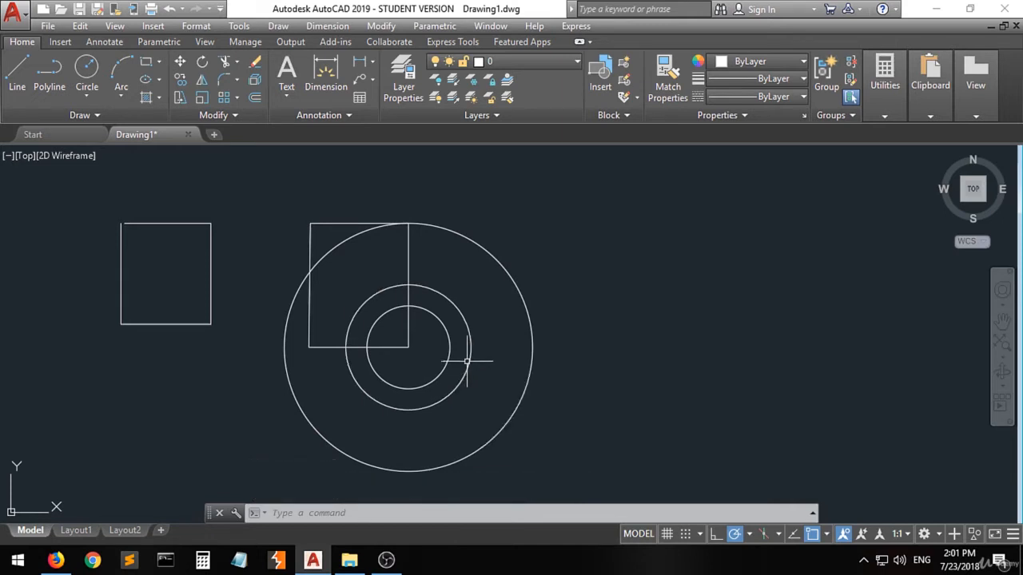
Step: Erase the three circles using a crossing window selection
click(581, 249)
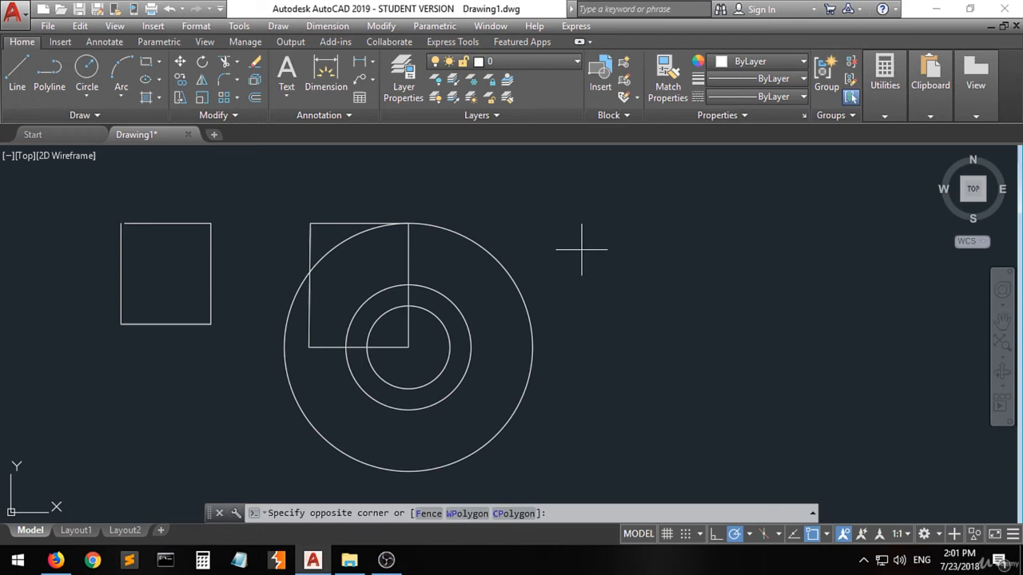
click(440, 348)
key(Delete)
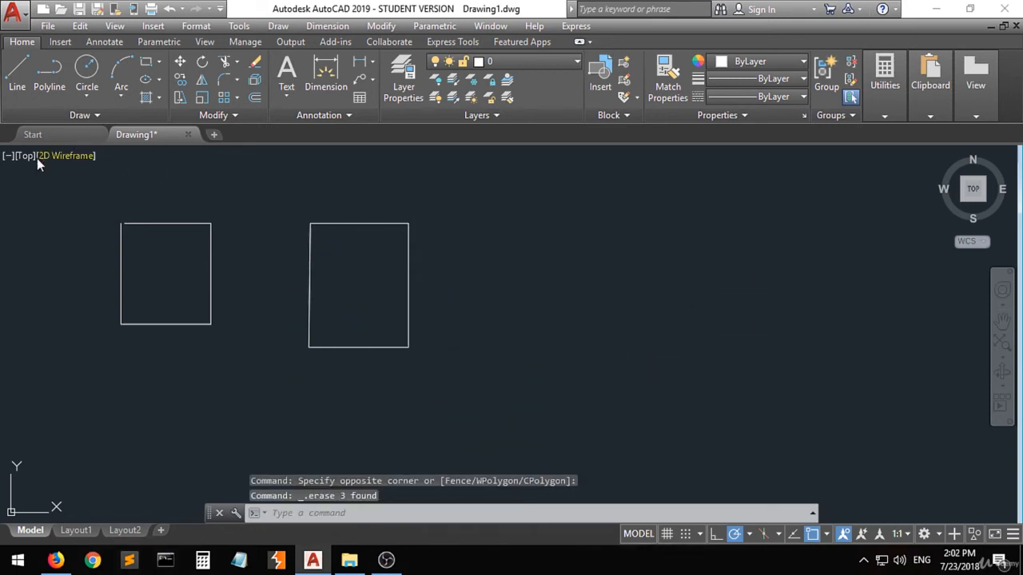
Step: Draw a Center, Diameter circle on the polyline rectangle's lower-right corner with a diameter of 80
click(84, 98)
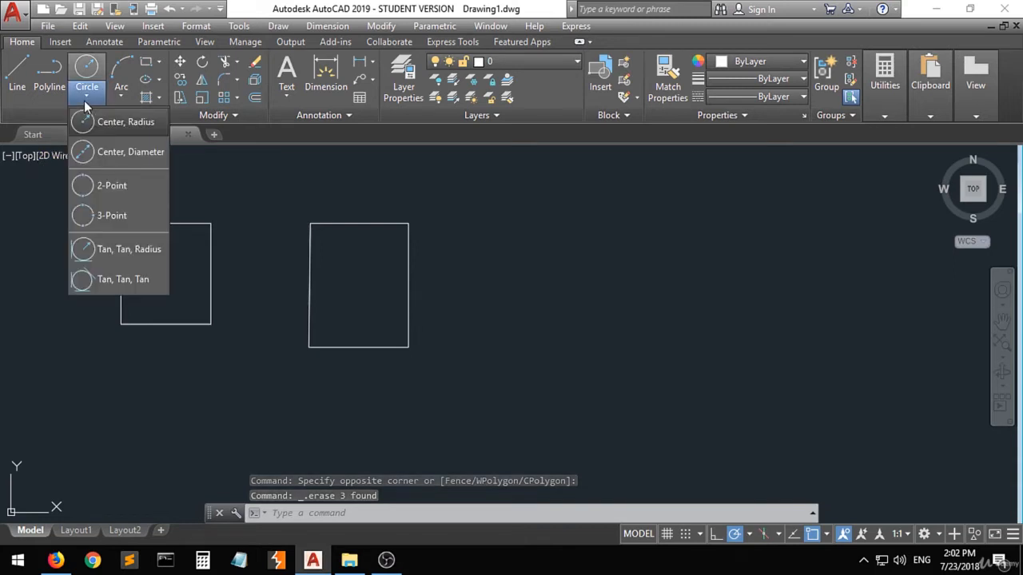
click(117, 153)
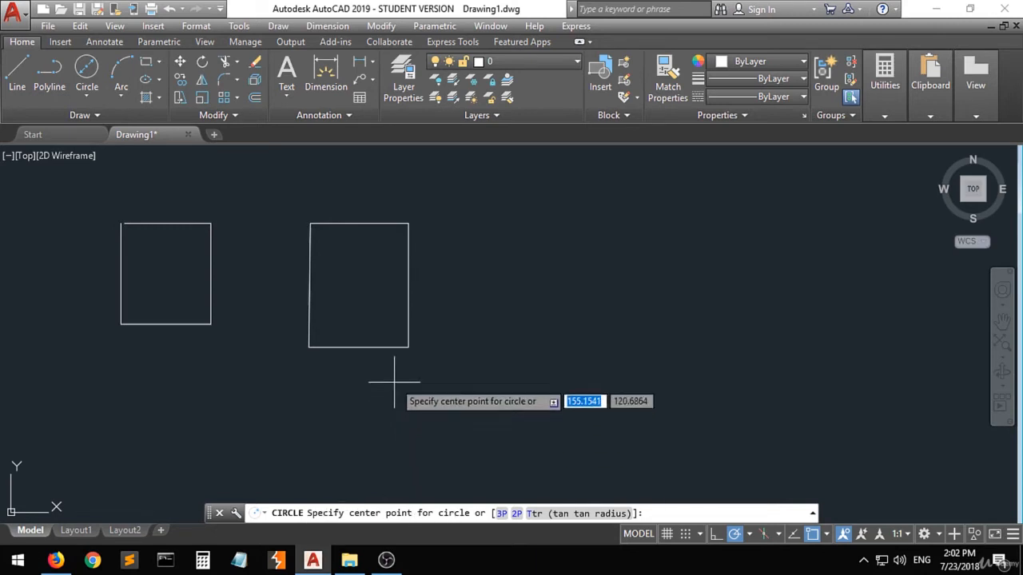
click(408, 348)
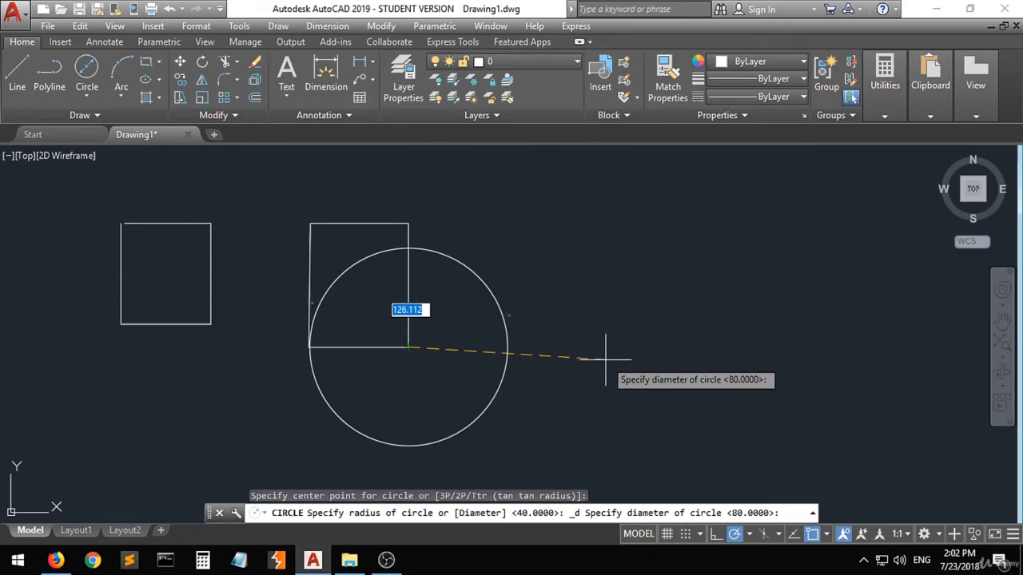
text(80)
key(Return)
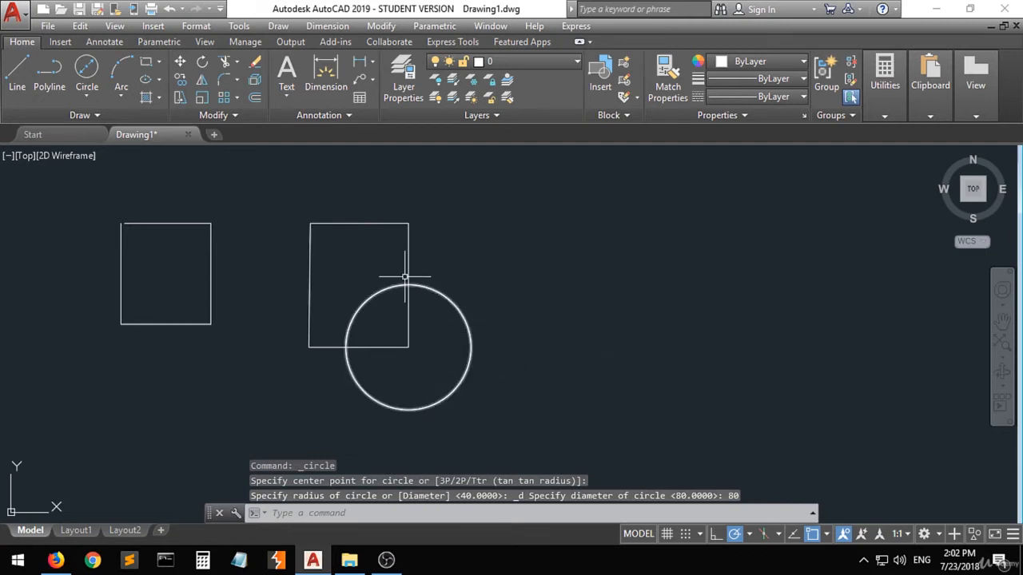
Step: Draw a 2-Point circle whose diameter spans the polyline rectangle's top edge between its two upper corners
mouse_move(469, 345)
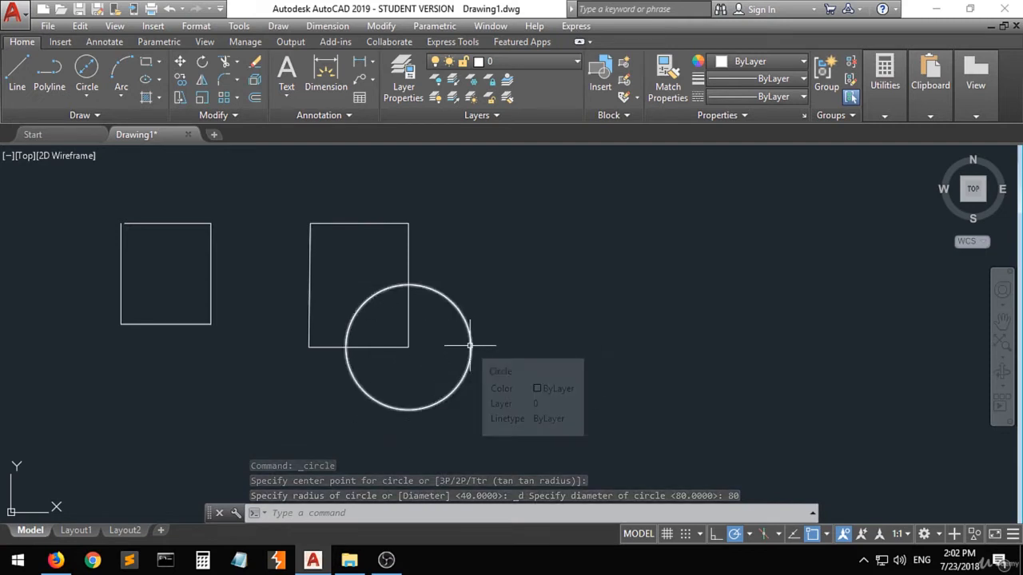
click(84, 97)
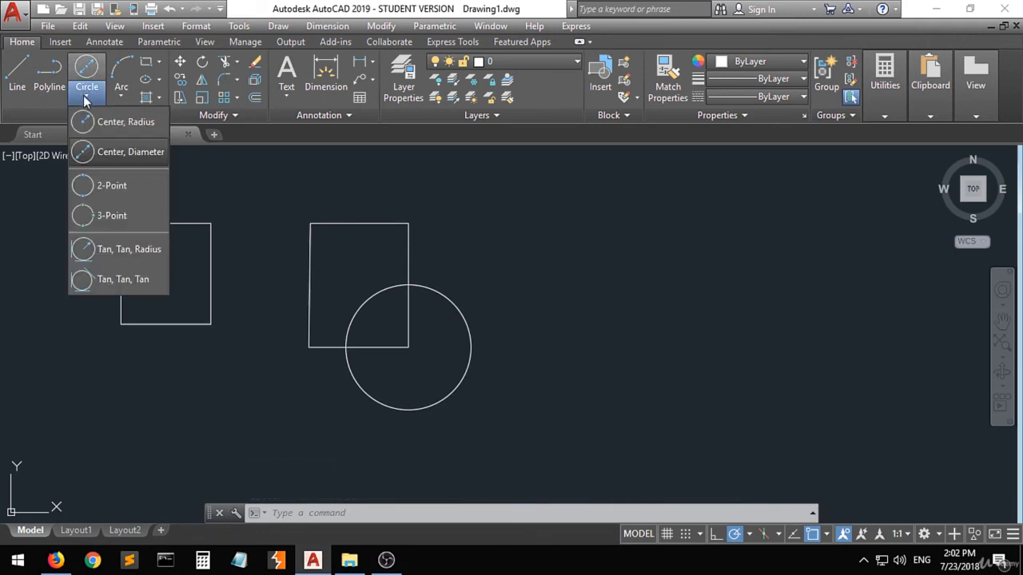
click(112, 187)
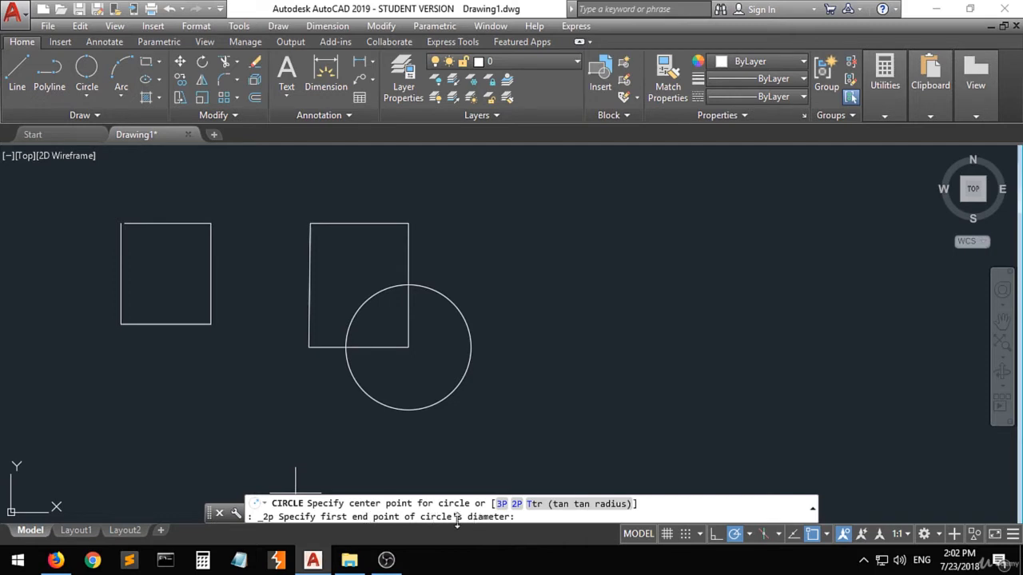
click(408, 222)
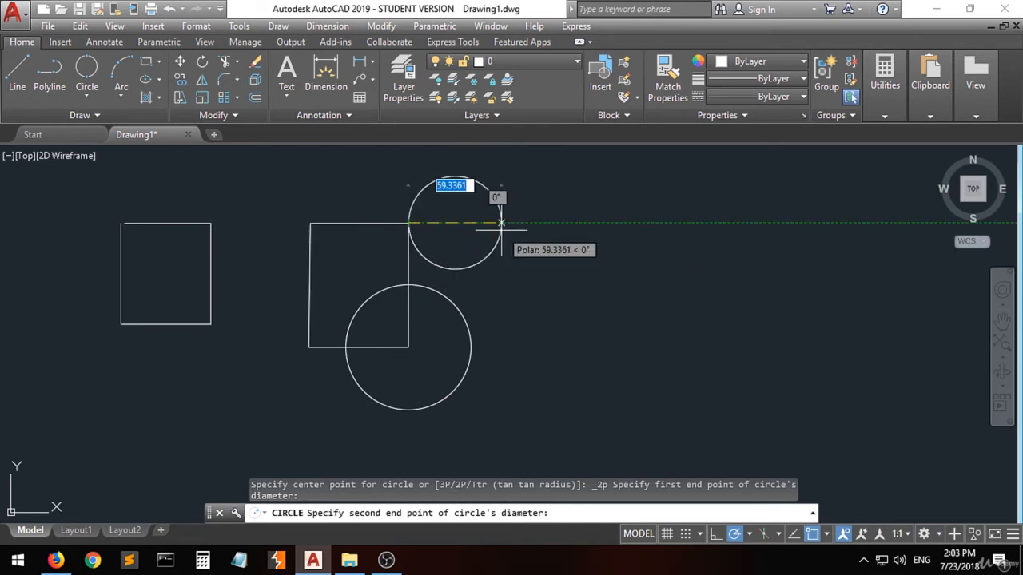
click(310, 223)
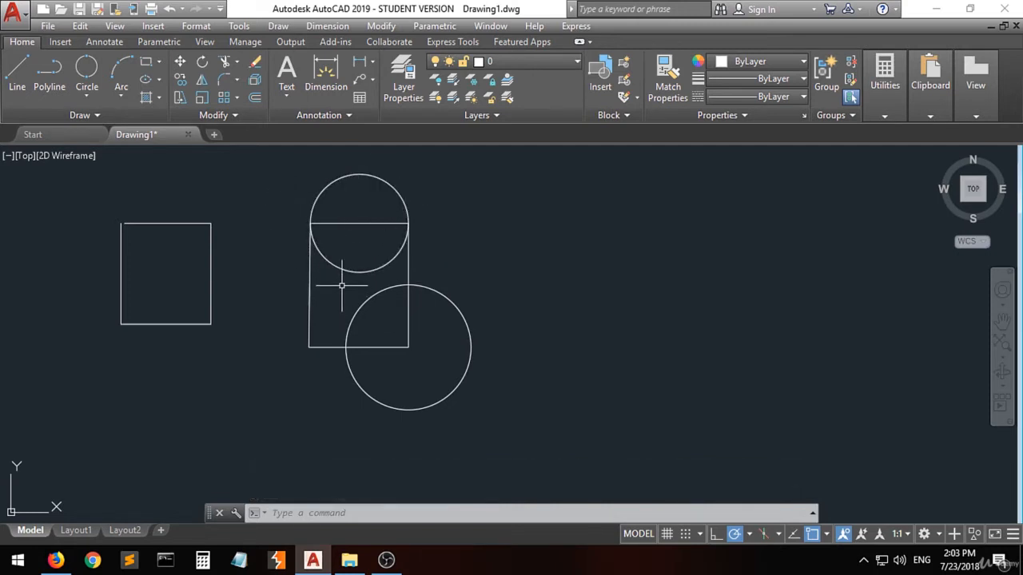
Step: Draw a 3-Point circle through the top-left, top-right and bottom-right corners of the line-drawn rectangle
click(80, 95)
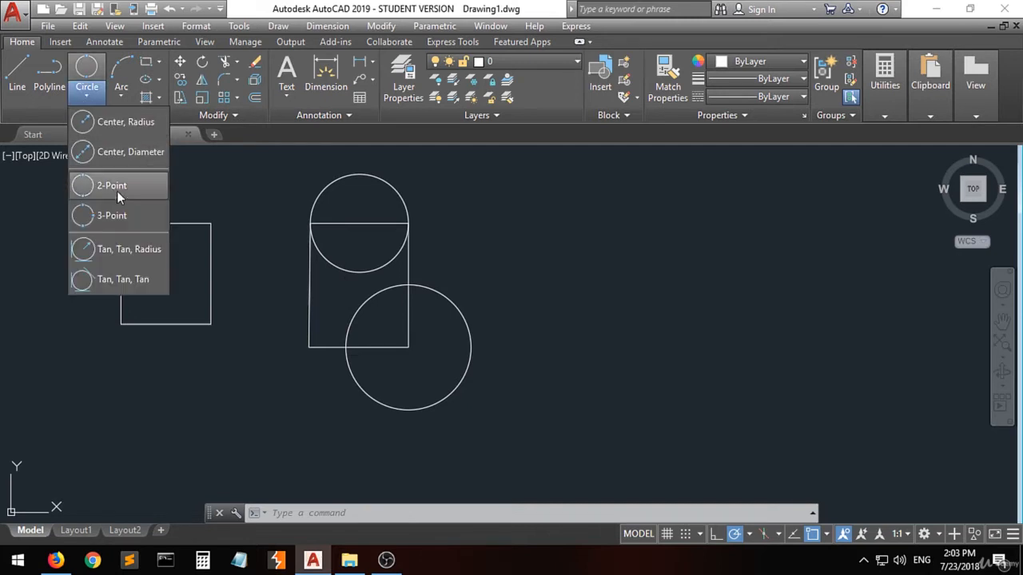
click(115, 220)
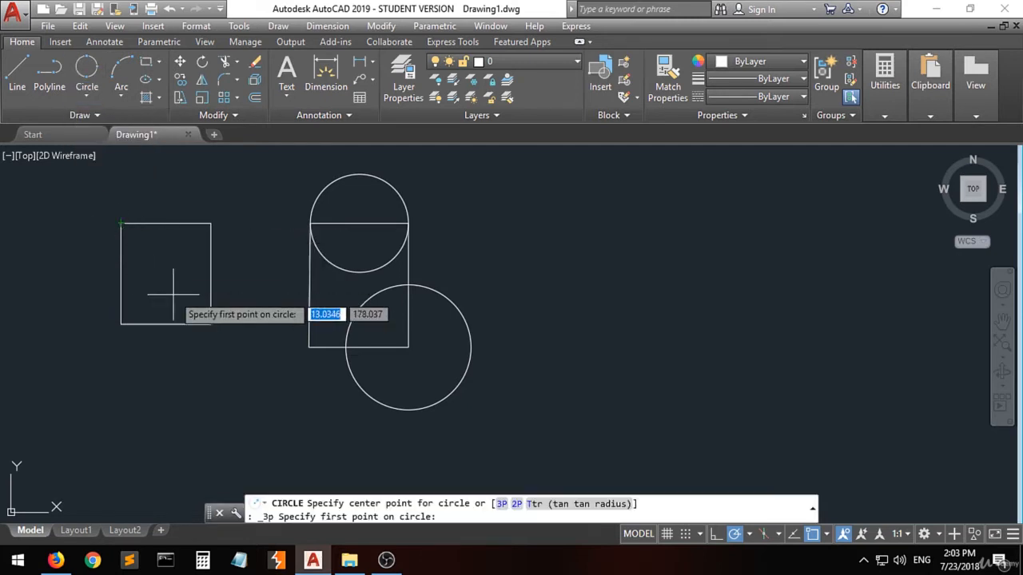
click(120, 224)
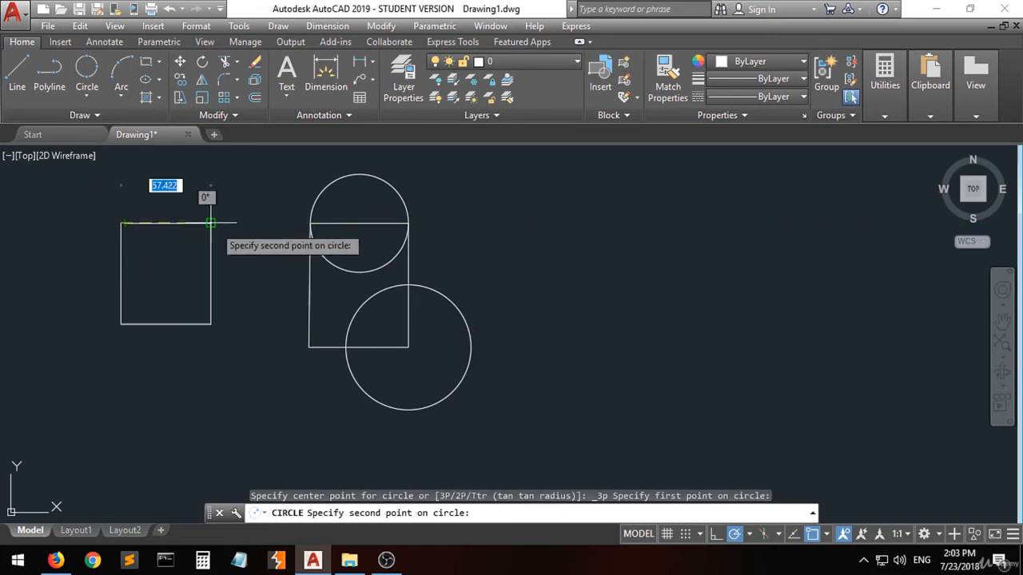
click(211, 224)
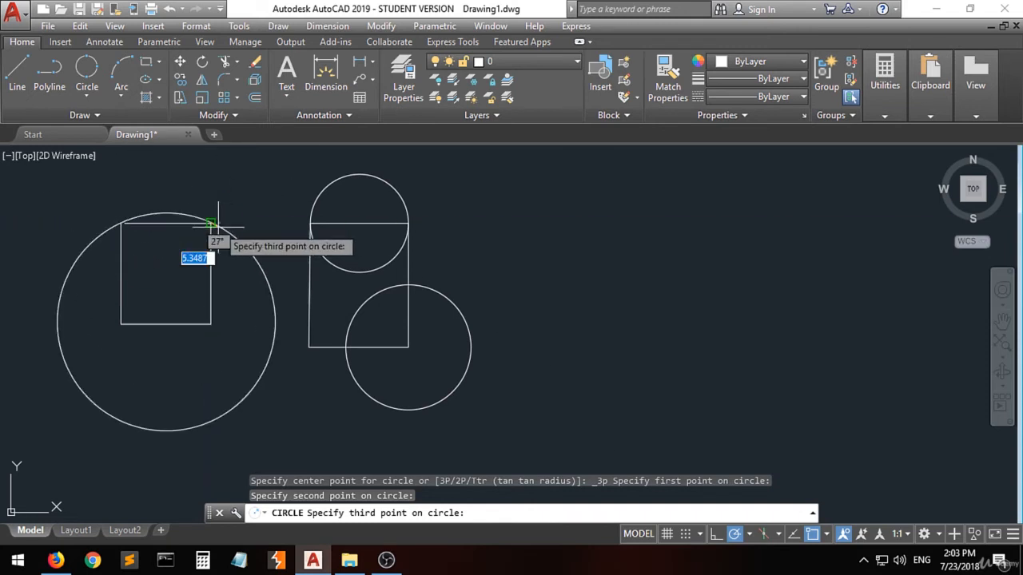
click(211, 325)
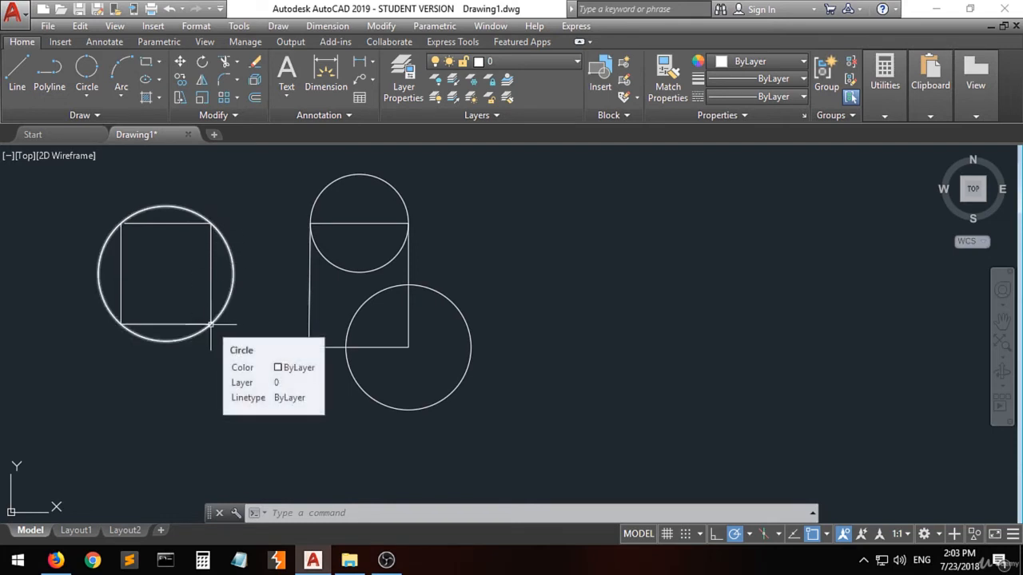
Step: Draw a Tan, Tan, Radius circle of radius 40 tangent to the line-drawn rectangle's left and top edges
click(86, 102)
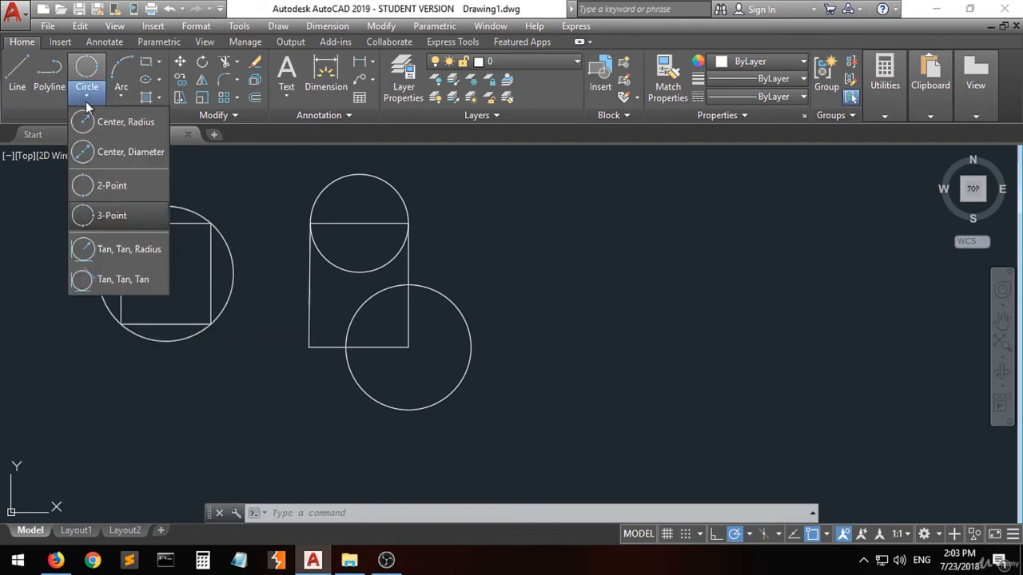
click(148, 254)
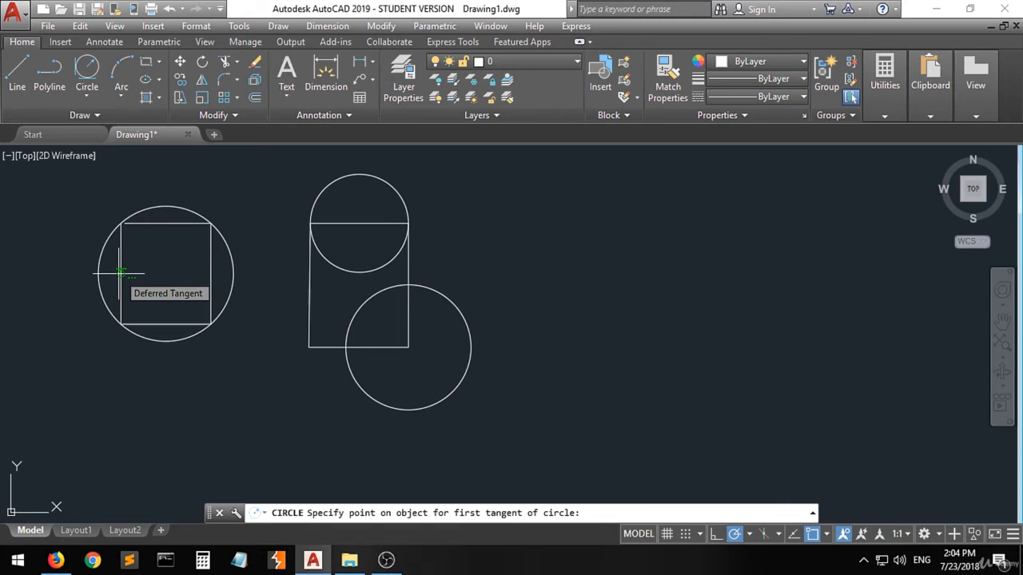
click(120, 273)
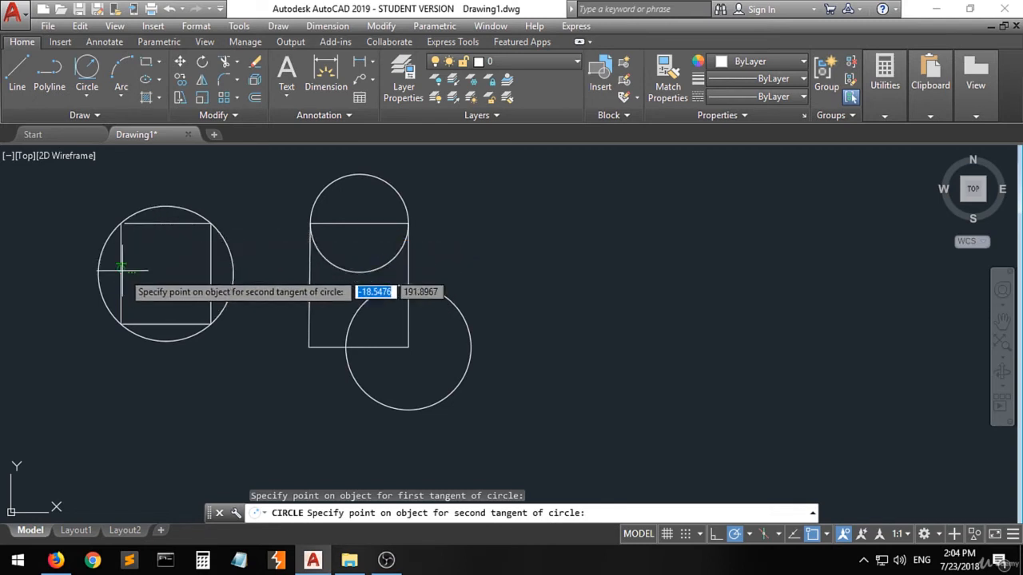
click(164, 223)
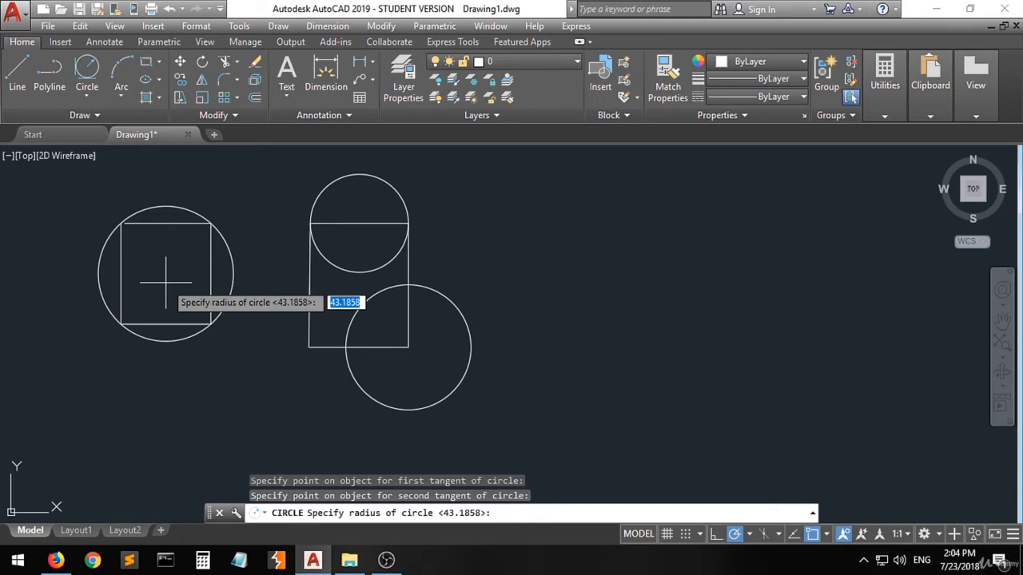
text(0)
key(Return)
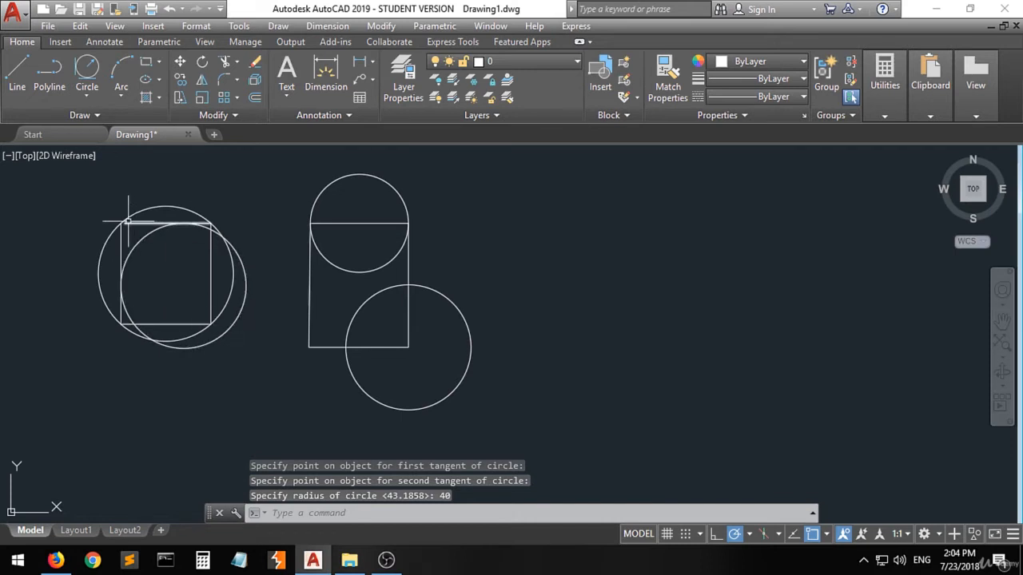
Step: Erase both circles on the line-drawn rectangle, the 3-Point circle and the tangent-radius circle
click(105, 243)
key(Delete)
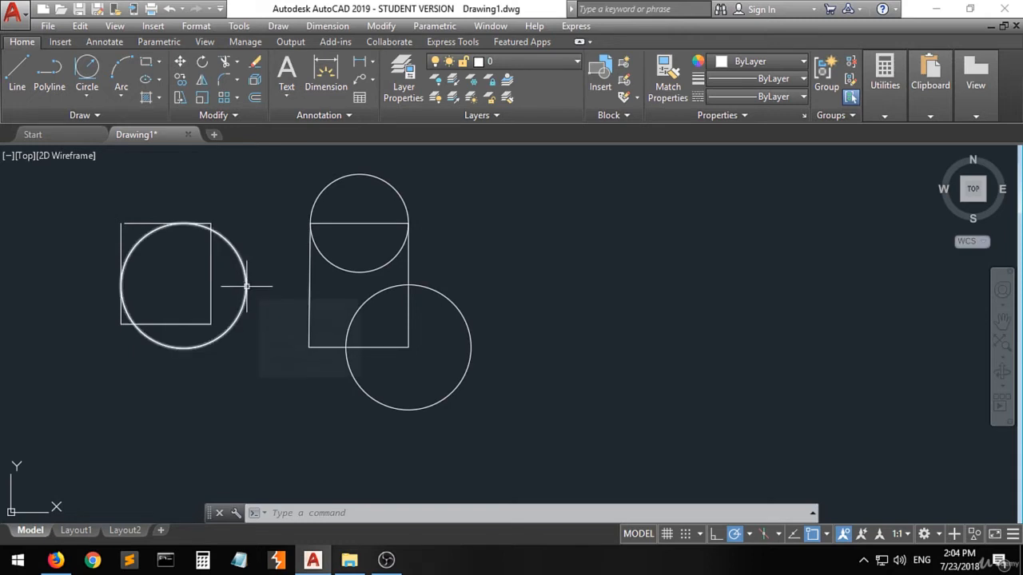
mouse_move(247, 285)
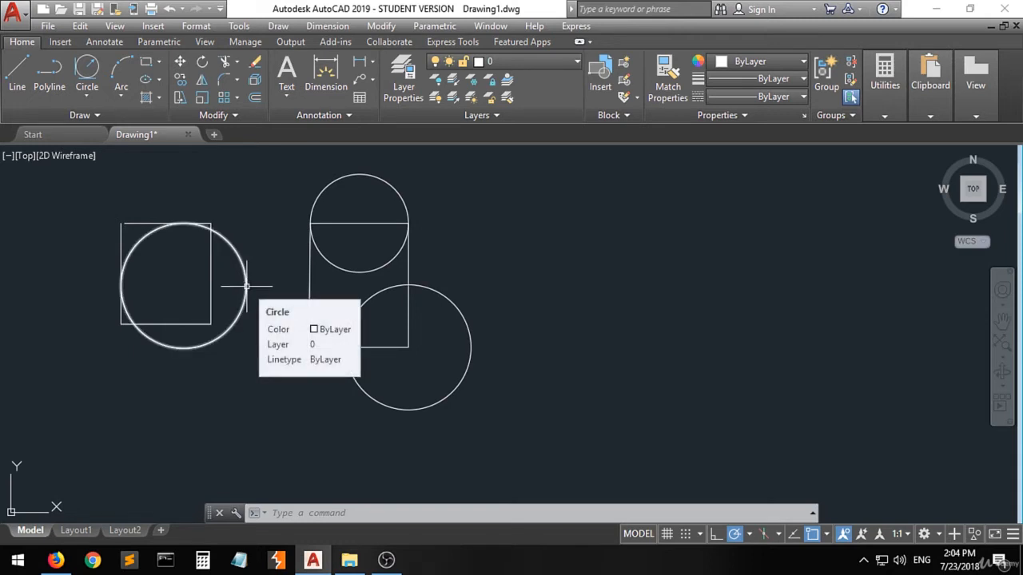
click(247, 285)
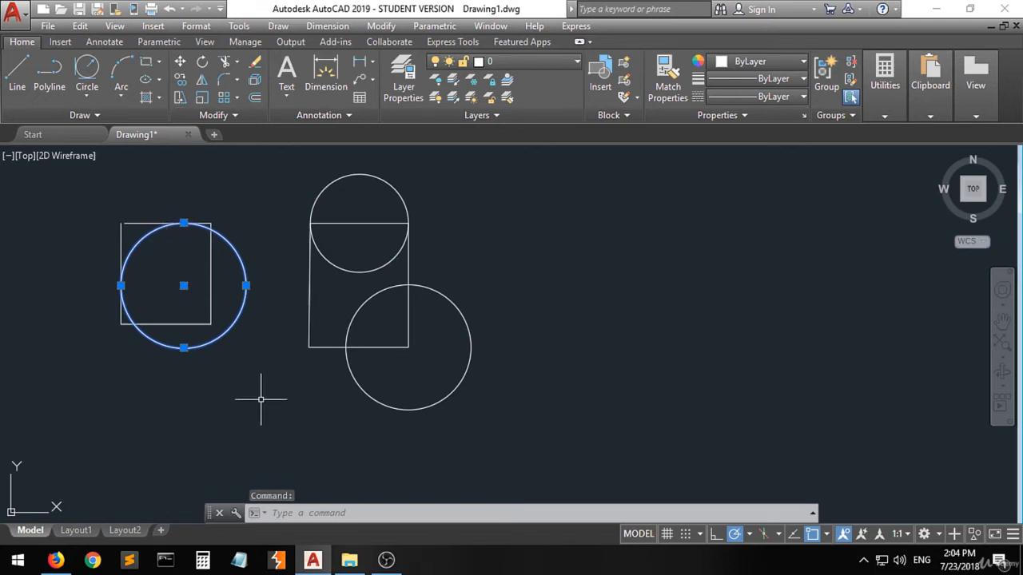
key(Delete)
Step: Draw a Tan, Tan, Tan circle tangent to the line-drawn rectangle's left, top and right edges
click(88, 98)
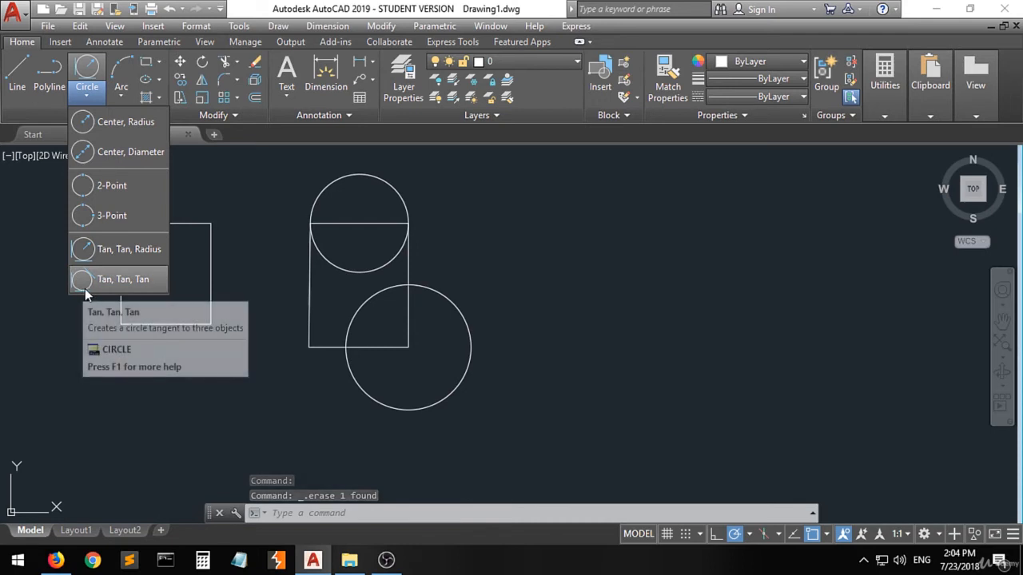
click(143, 285)
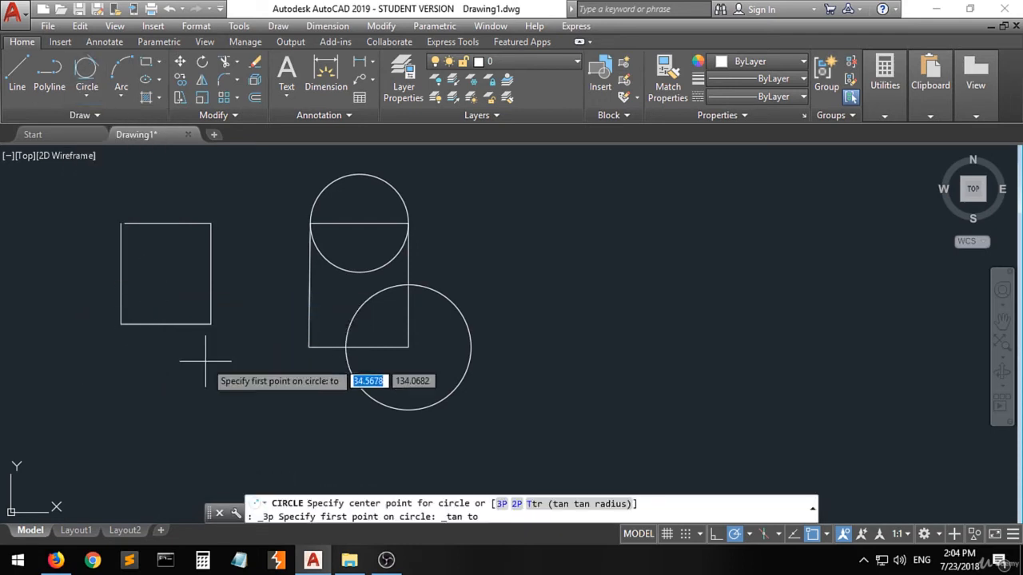
click(120, 274)
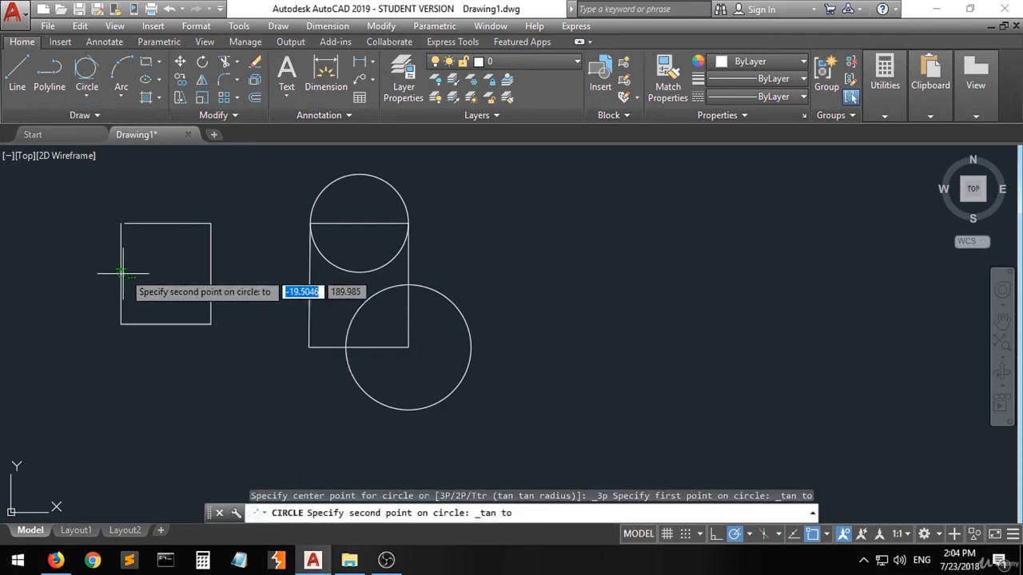
click(166, 223)
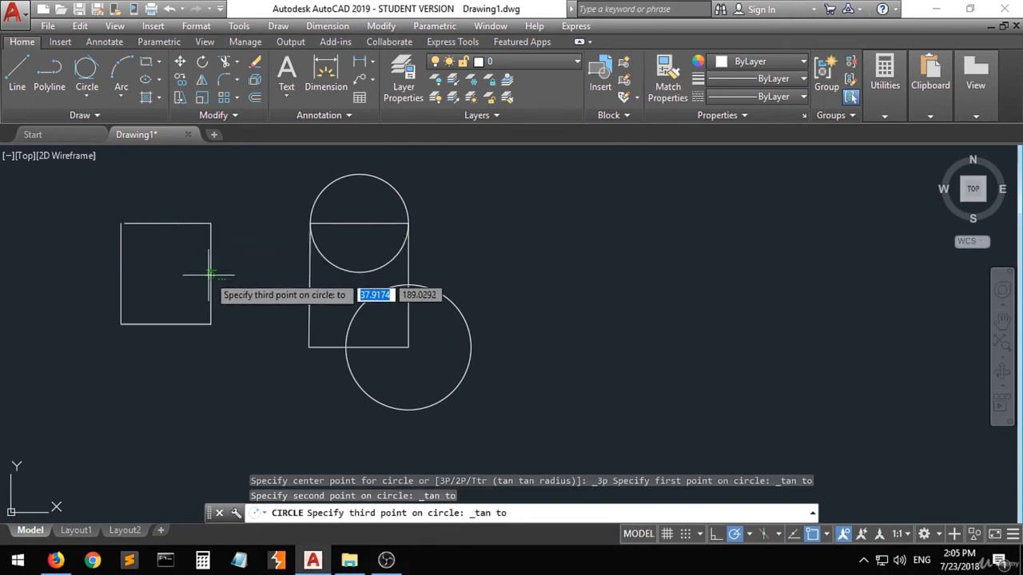
click(211, 278)
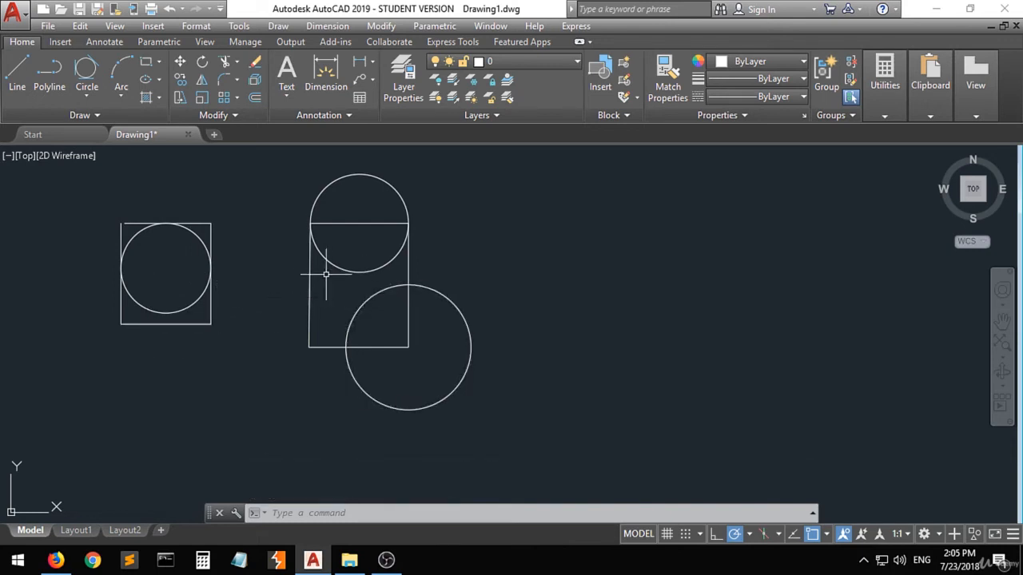
Step: Draw a Tan, Tan, Tan circle tangent to the large lower circle, the upper circle and the polyline rectangle's left edge
click(86, 71)
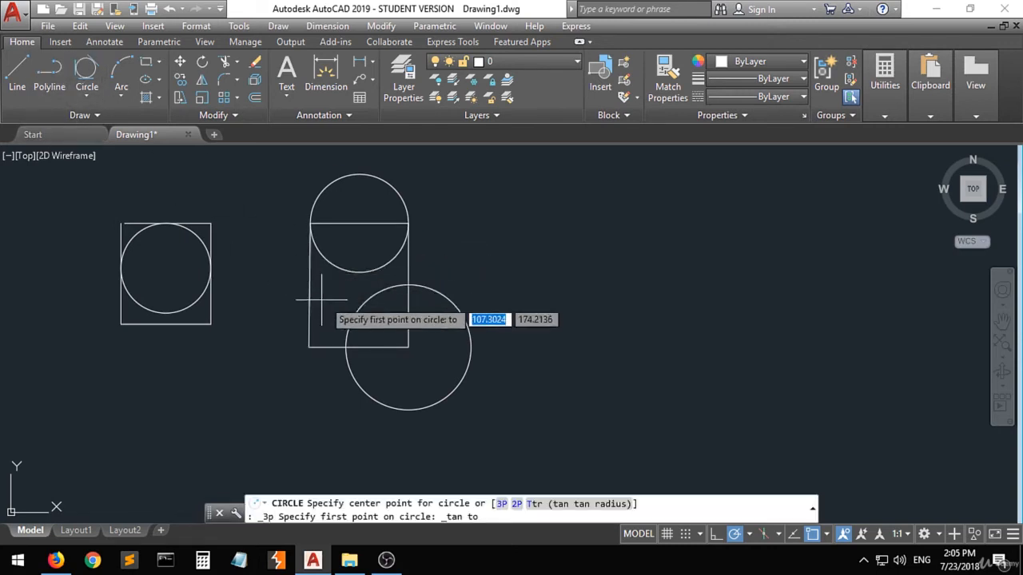
click(352, 311)
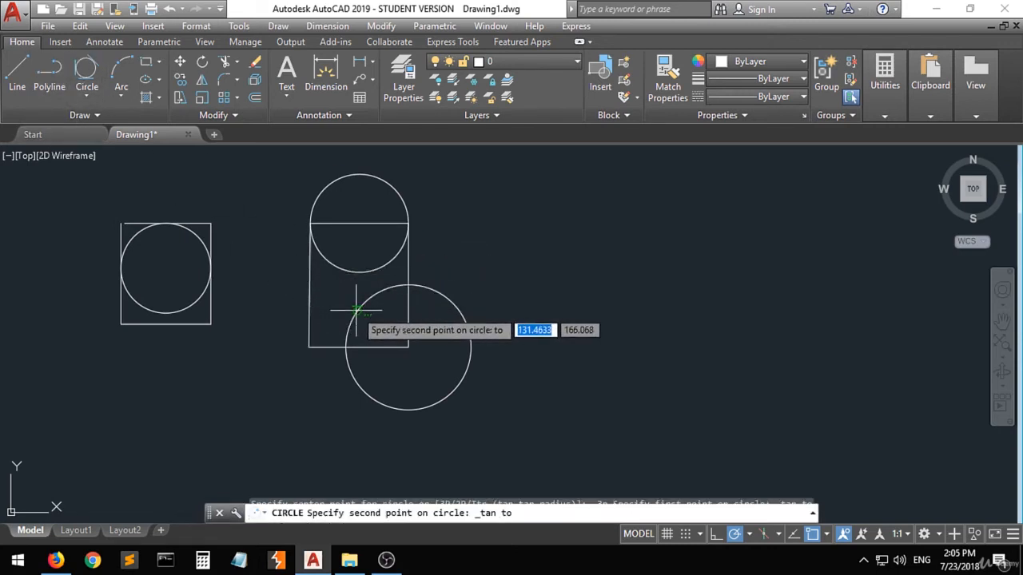
click(337, 271)
click(311, 298)
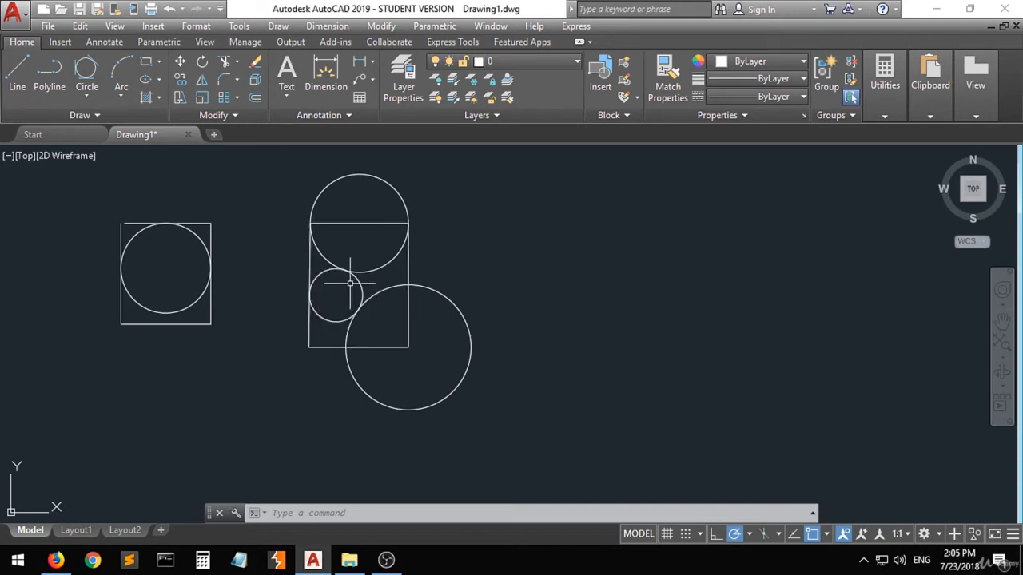
Step: Draw a Tan, Tan, Tan circle tangent to the polyline rectangle's right edge, the new small circle and its bottom edge
click(84, 80)
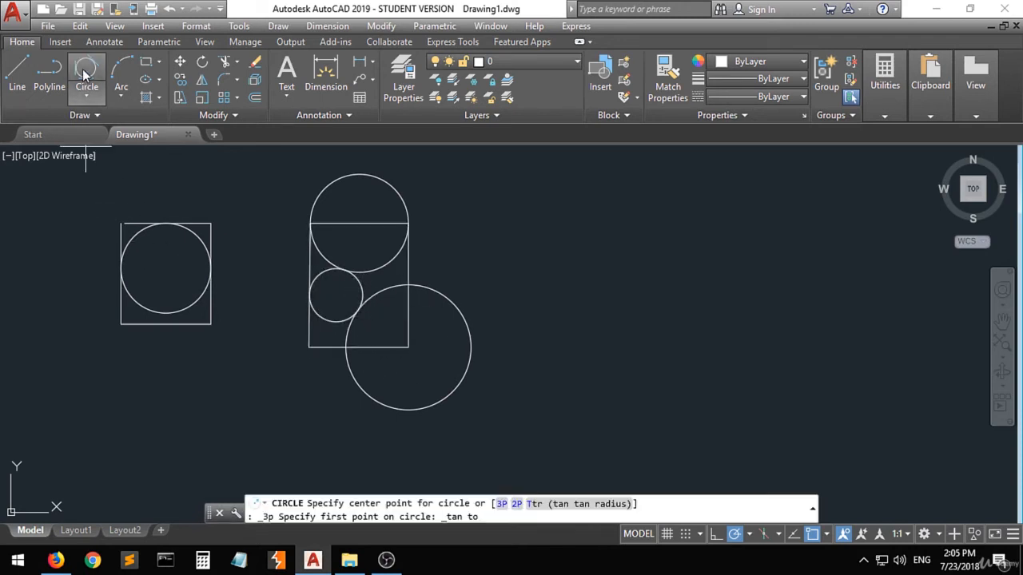
click(408, 308)
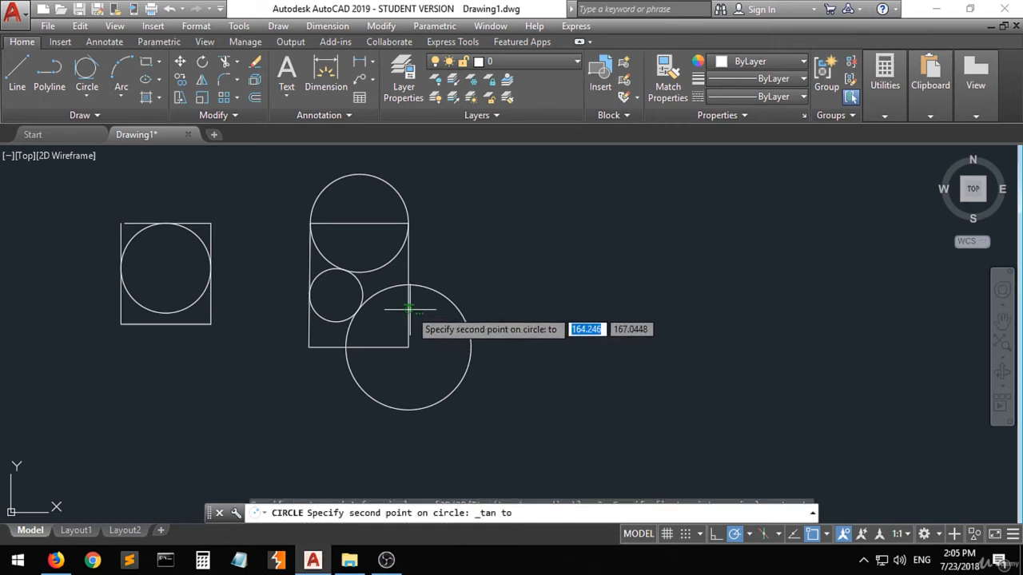
click(361, 298)
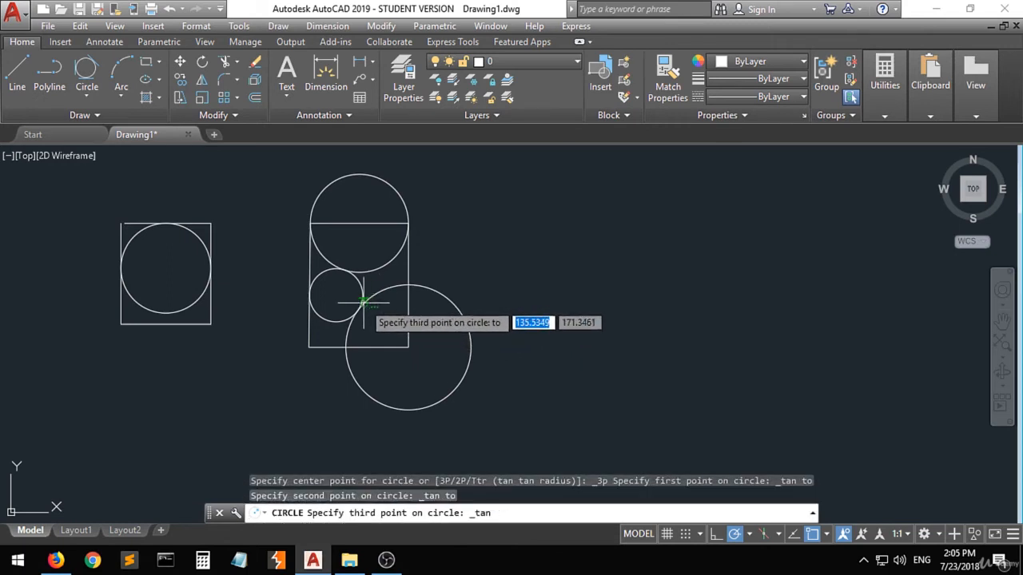
click(383, 346)
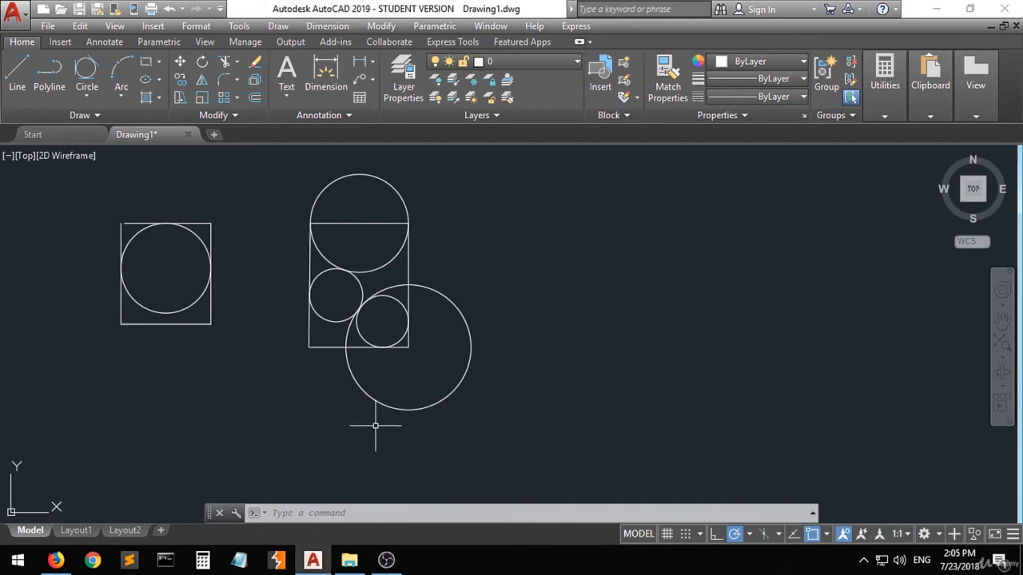
Step: Draw a 3-Point arc from the polyline rectangle's right edge through its lower-right corner to the large circle's right quadrant
click(124, 97)
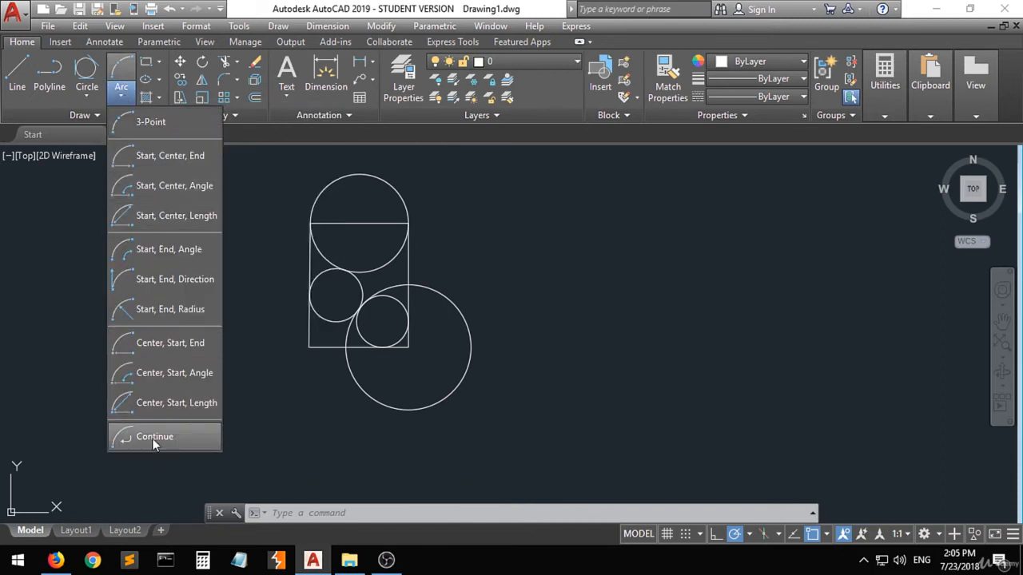
click(152, 123)
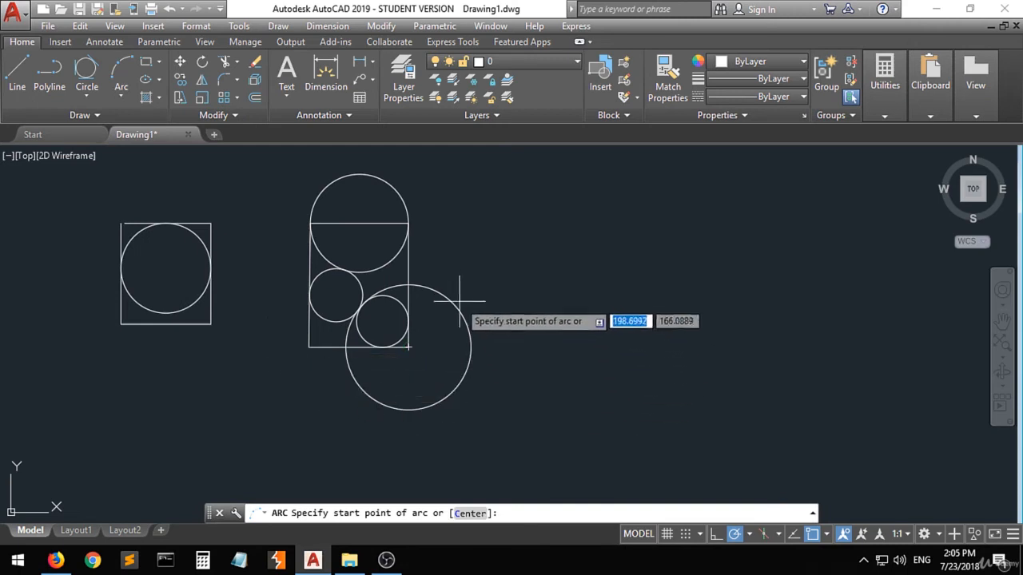
click(409, 284)
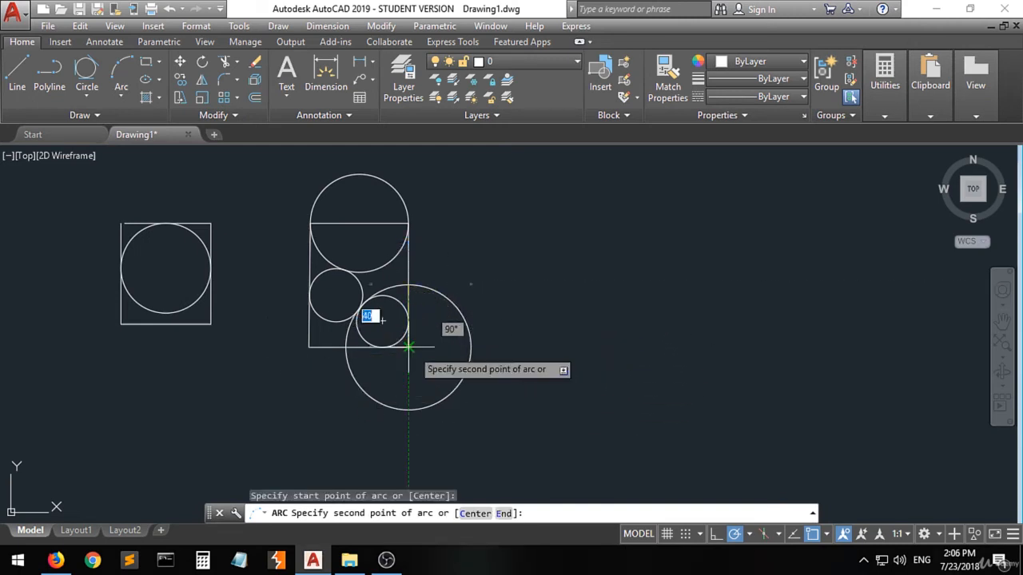
click(408, 347)
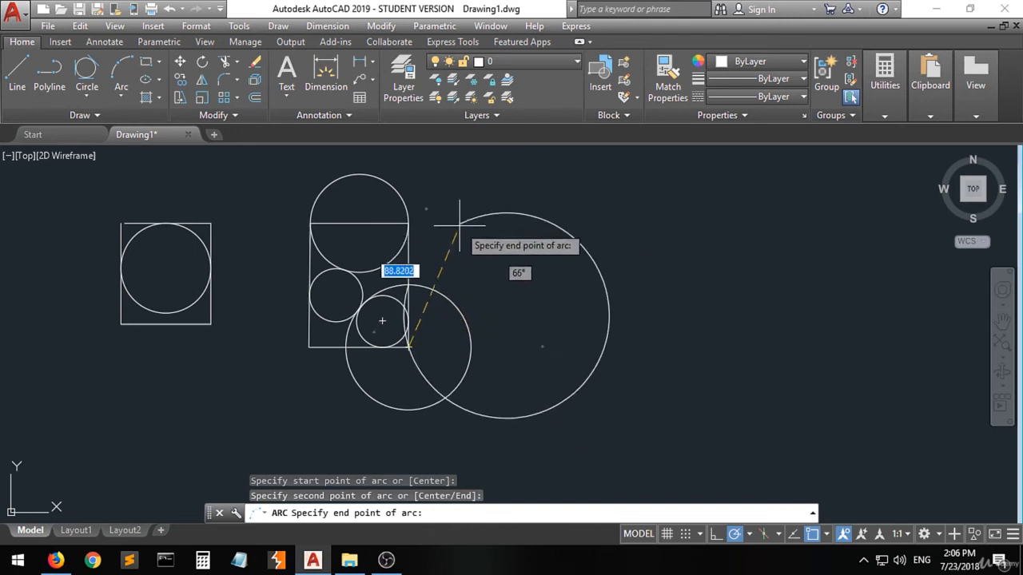
click(470, 346)
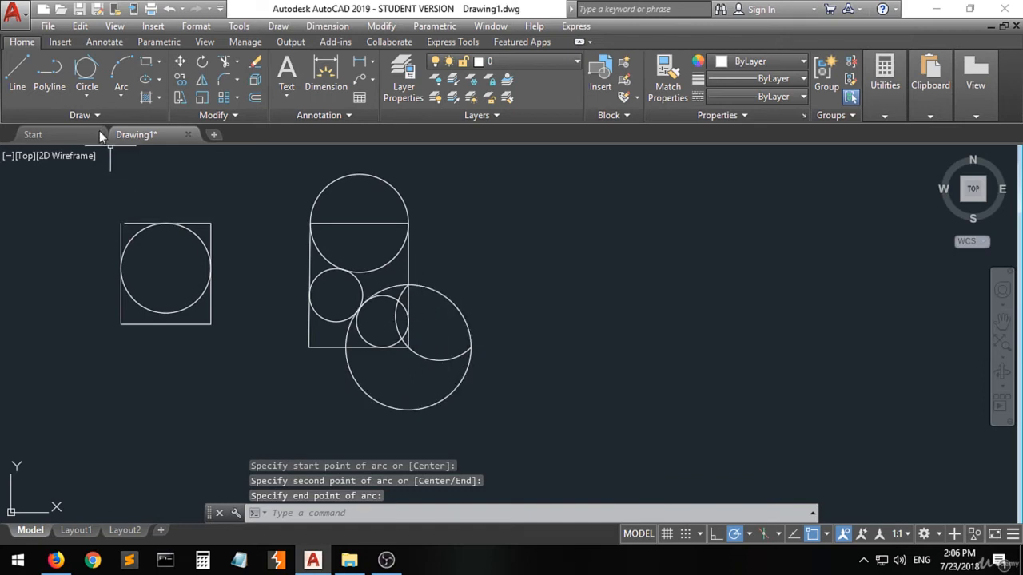
Step: Draw a 3-Point arc from the line-drawn rectangle's top-left corner through its top-right corner to its right edge
click(122, 71)
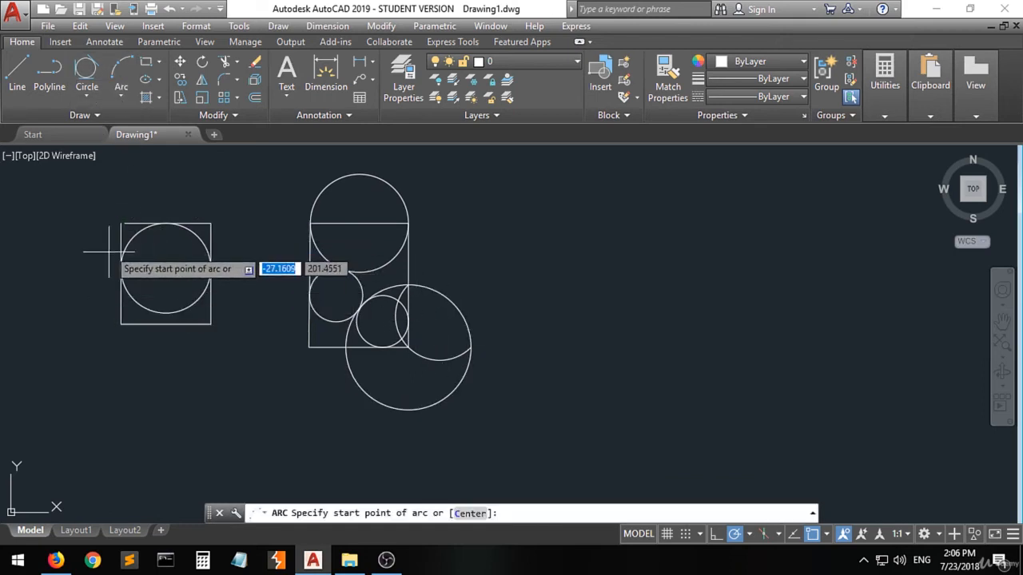
click(121, 223)
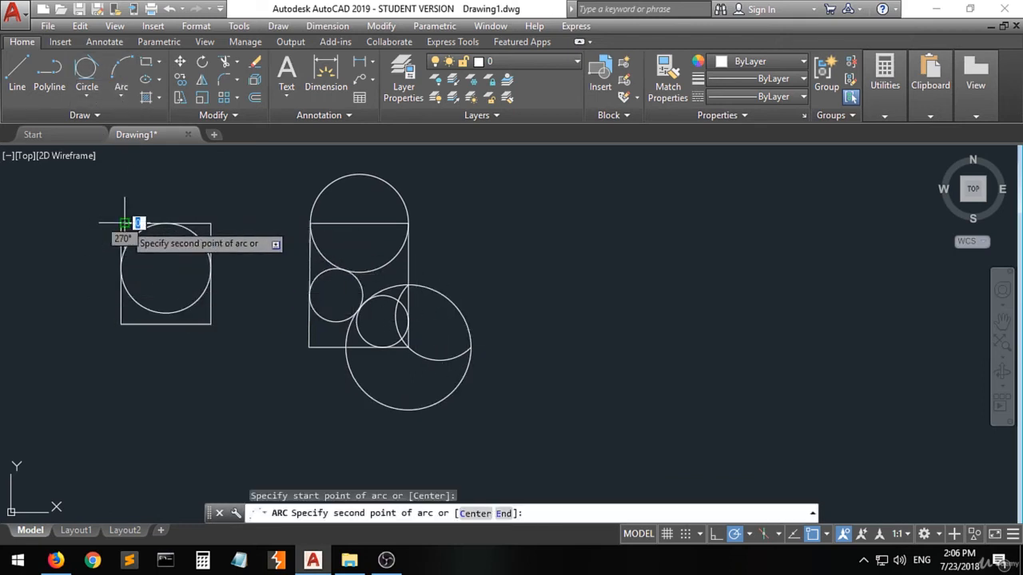
click(210, 223)
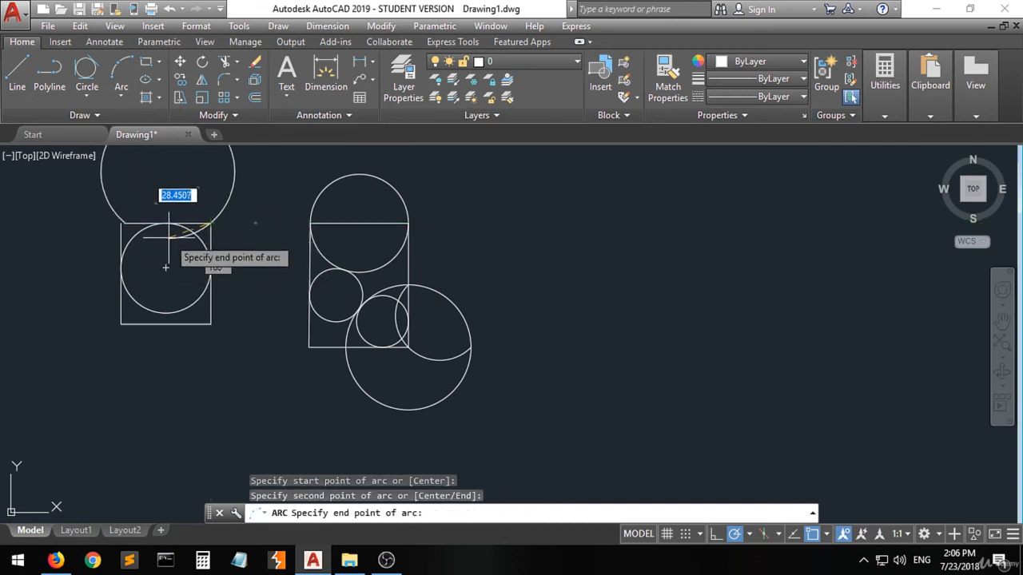
click(211, 269)
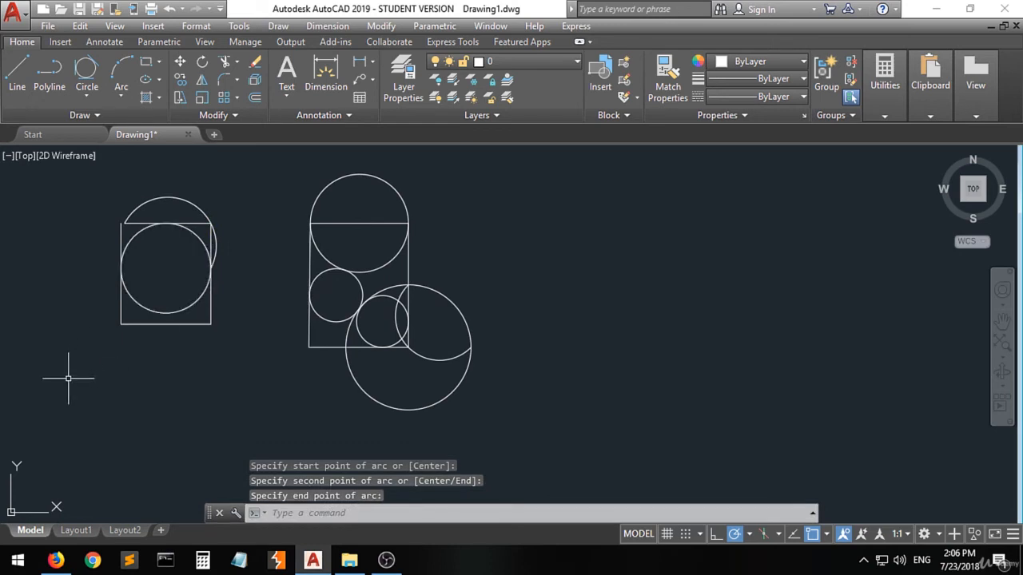
Step: Draw a Start, Center, End arc starting at the large circle's right quadrant, with a center up and right of it
click(121, 97)
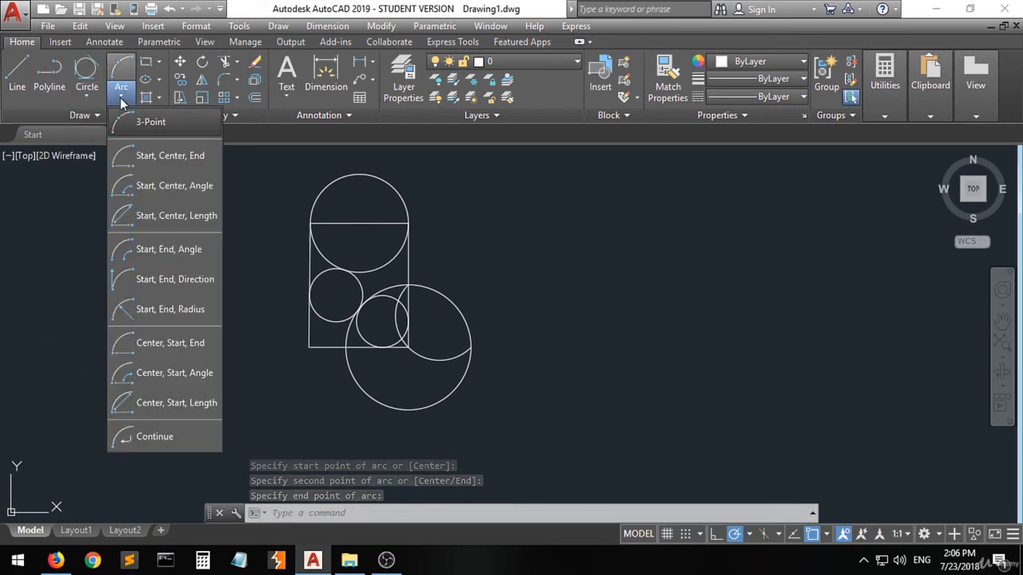
click(172, 164)
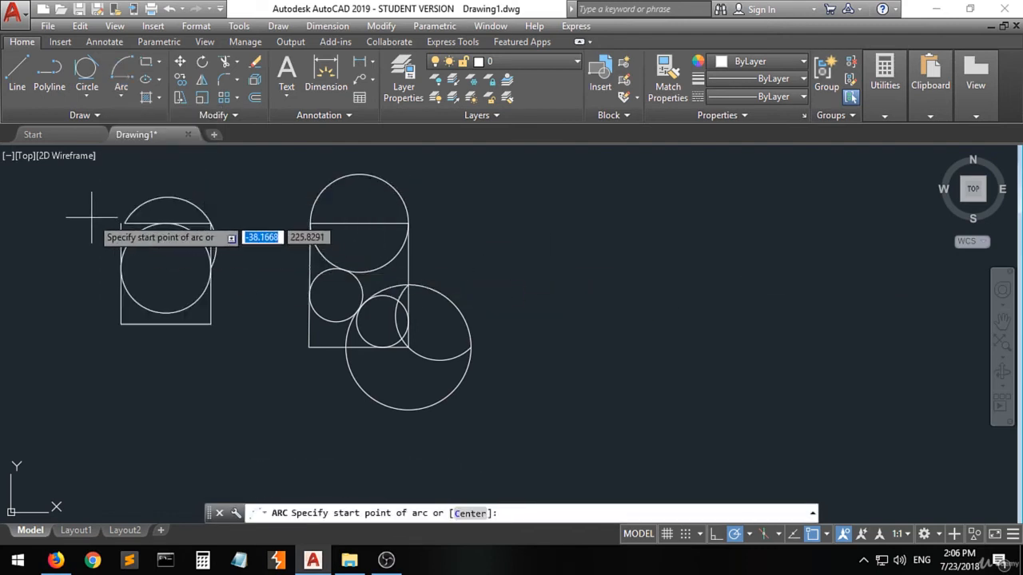
click(471, 346)
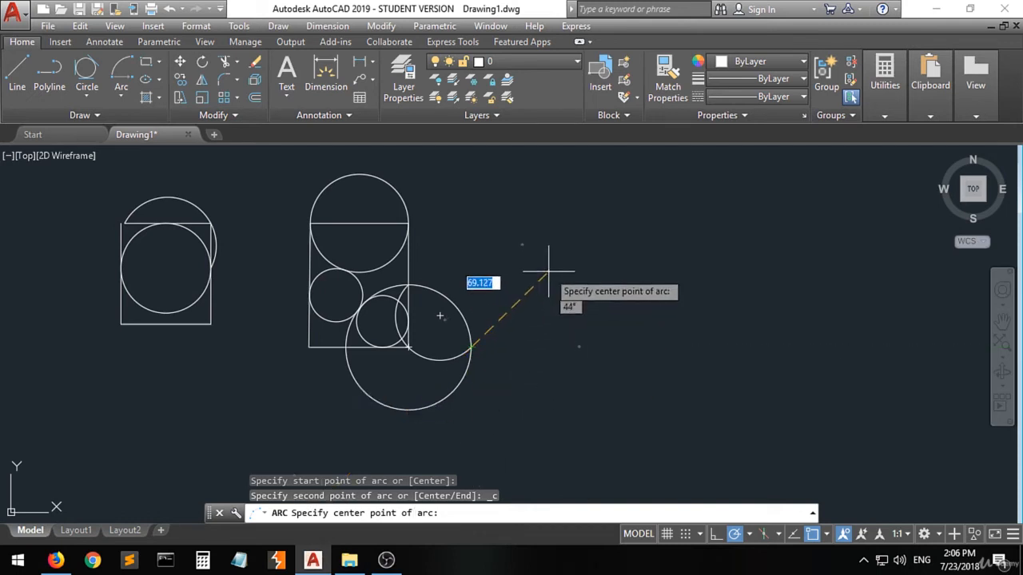
click(491, 299)
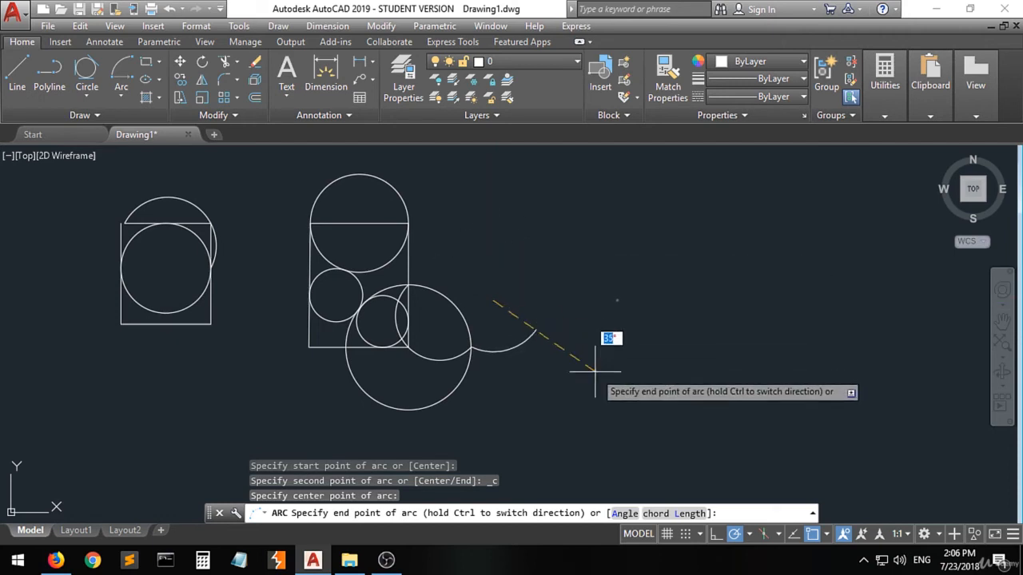
click(612, 263)
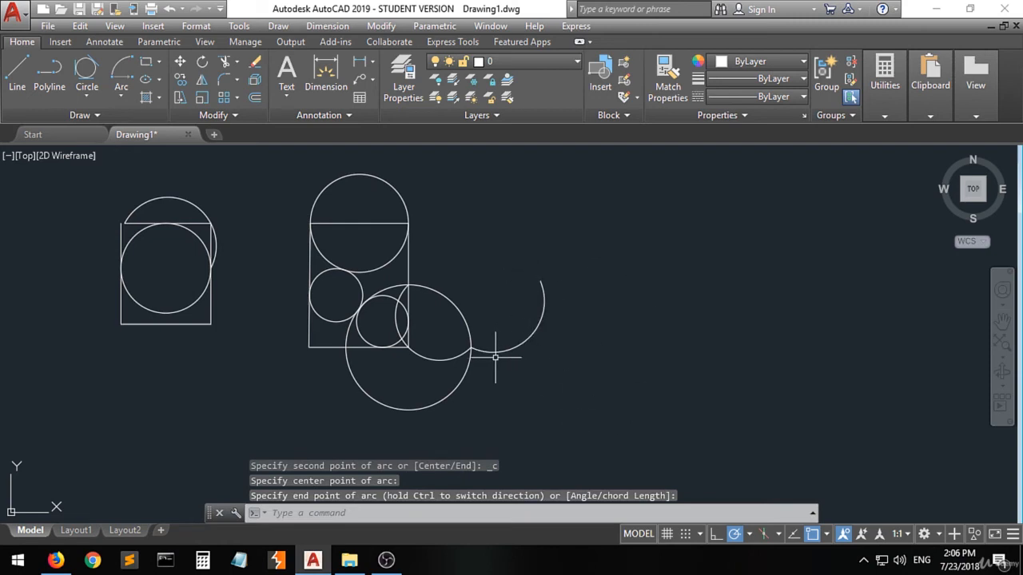
Step: Draw a Start, Center, Angle arc from the rectangle's top-right corner, centered to its right, with a 90° included angle
click(120, 96)
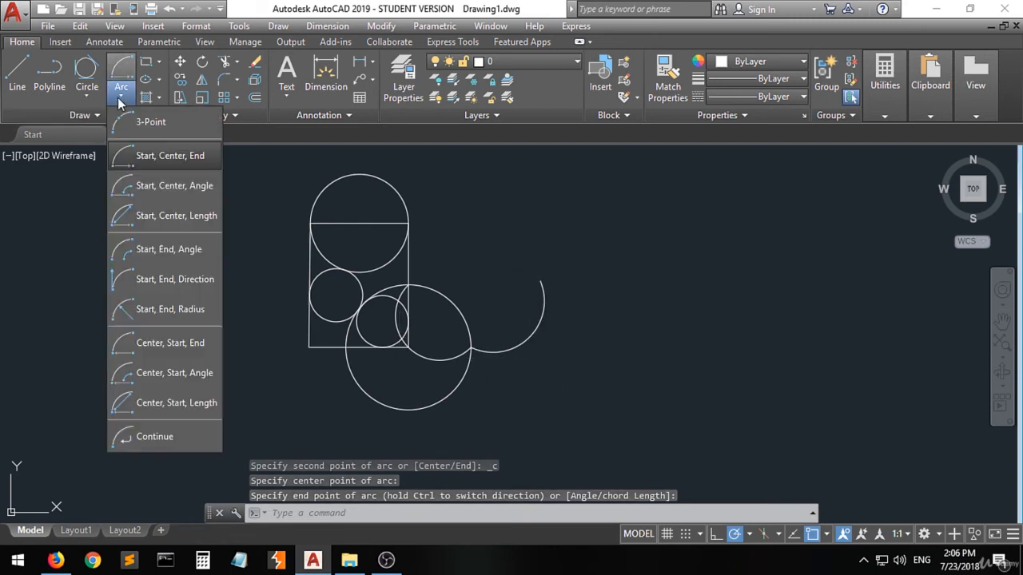
click(182, 188)
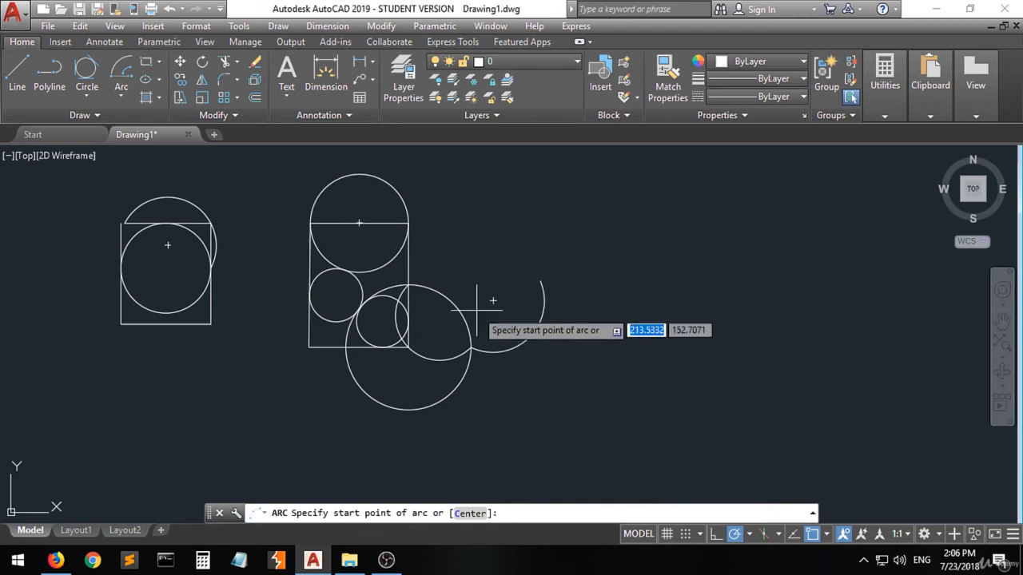
click(408, 223)
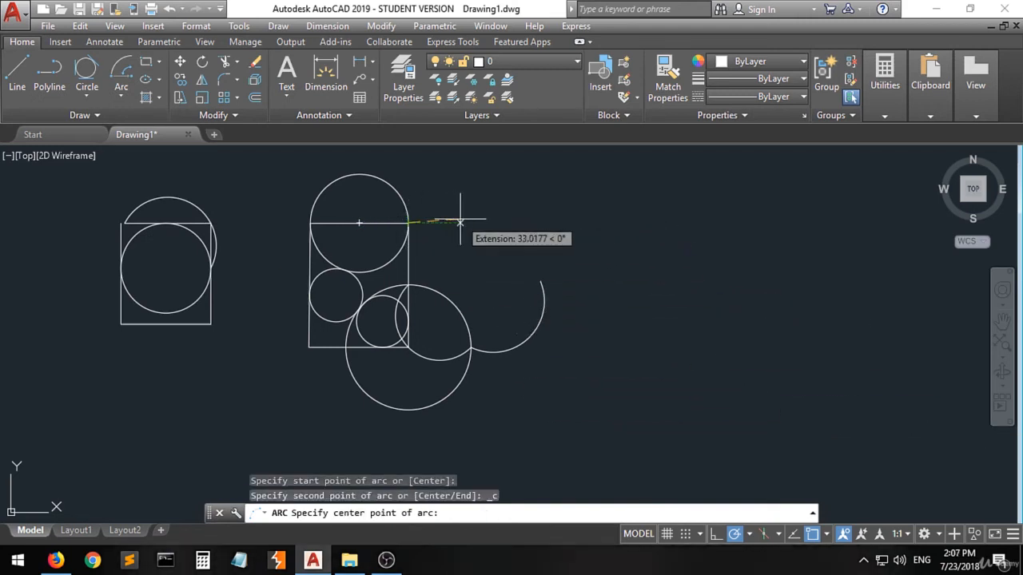
click(460, 222)
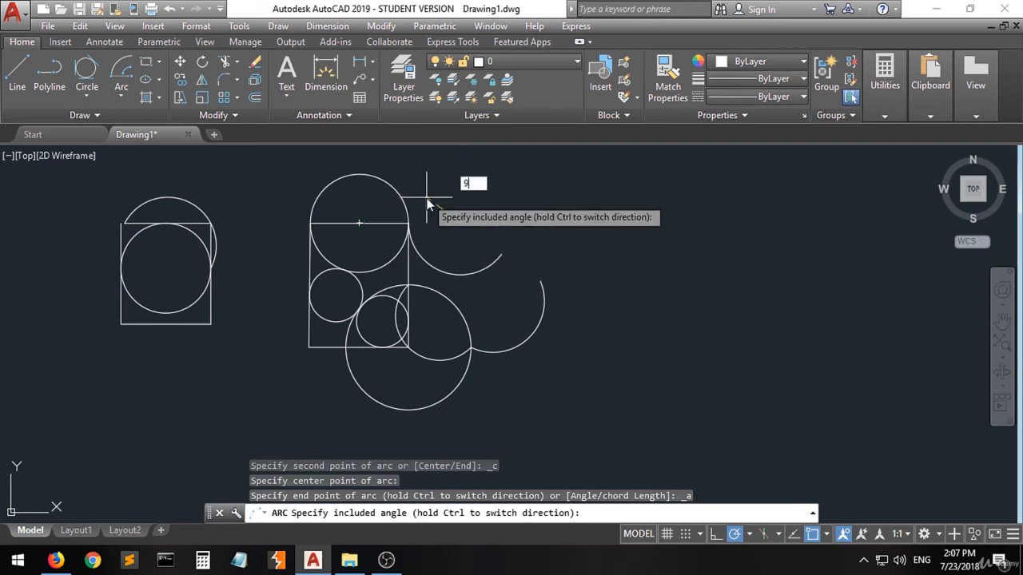
key(Return)
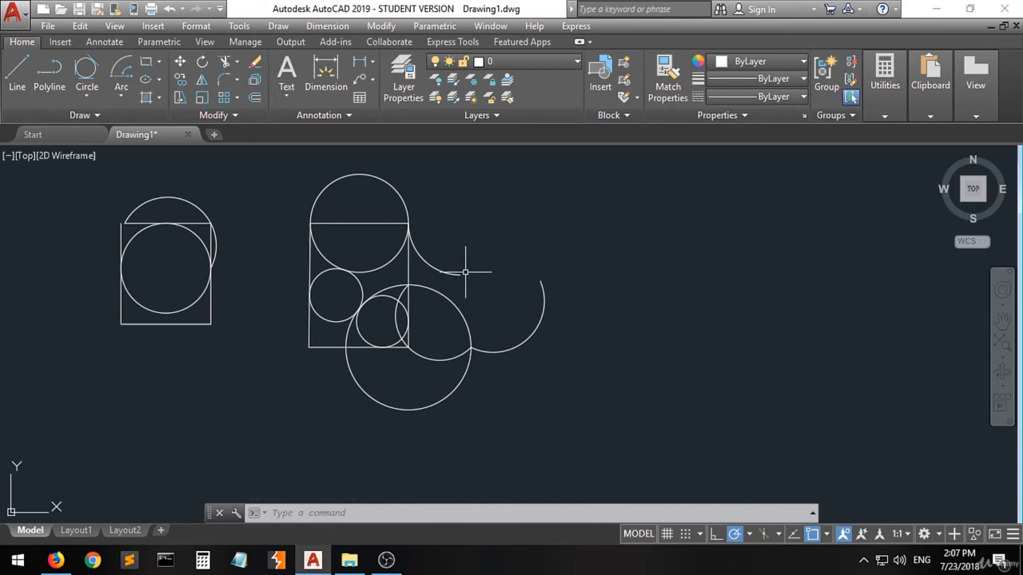
Step: Draw a Start, Center, Length arc starting at the right end of the earlier arc, with its center up and to the right
click(118, 91)
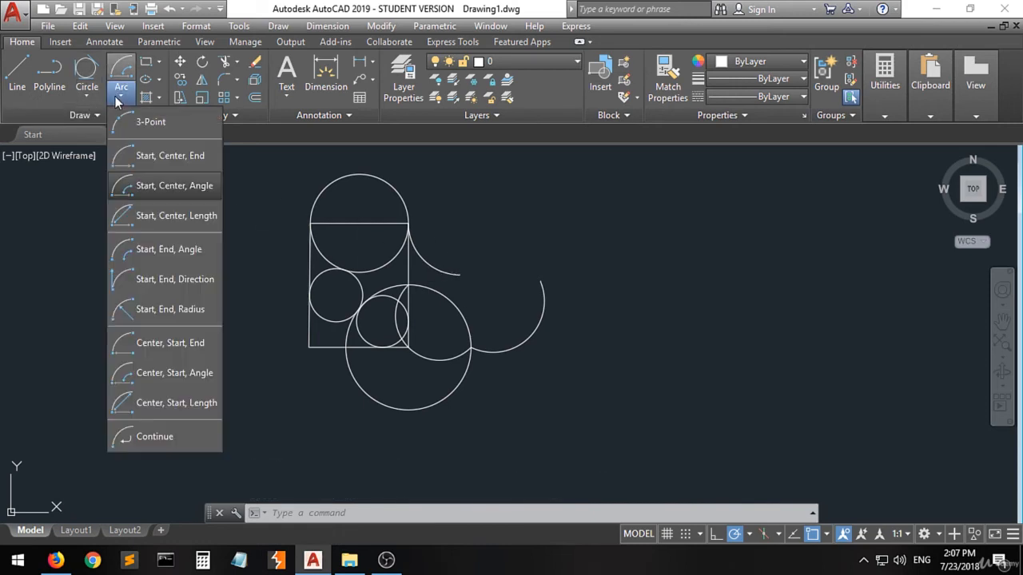
click(187, 221)
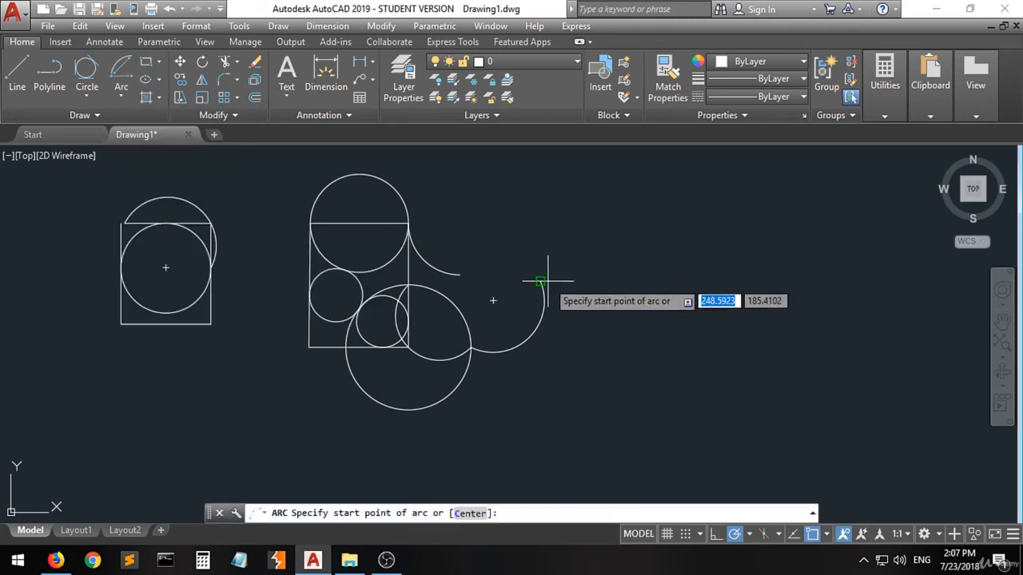
click(541, 280)
click(612, 249)
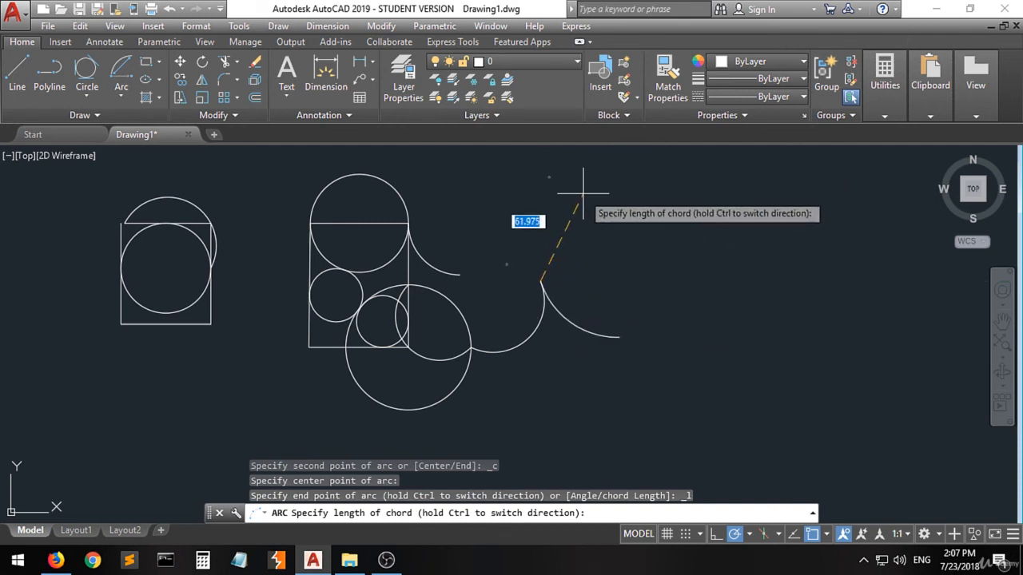
click(498, 214)
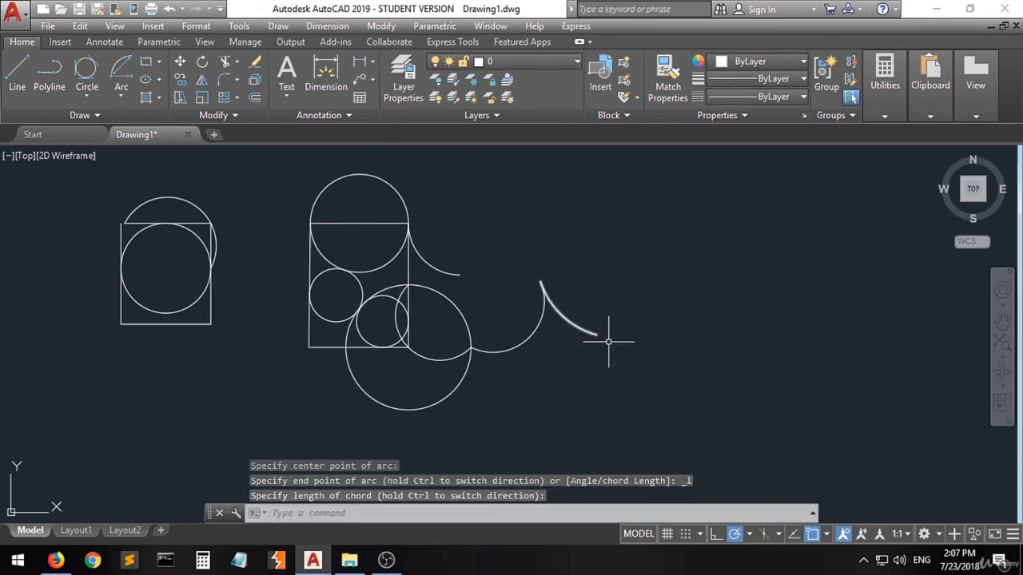
Step: Select every object in the drawing with a selection window and erase them all
click(119, 98)
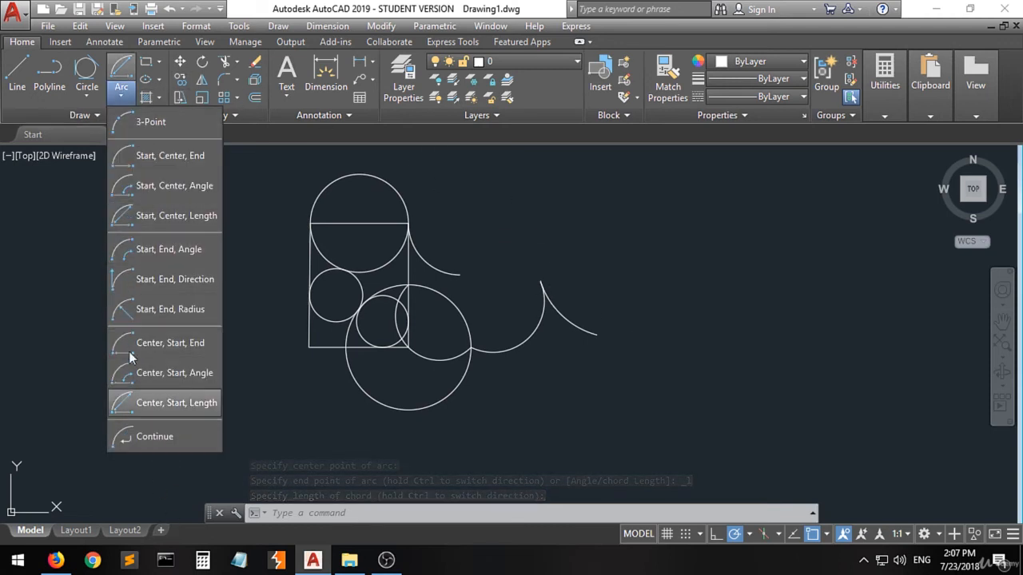
click(74, 245)
click(646, 175)
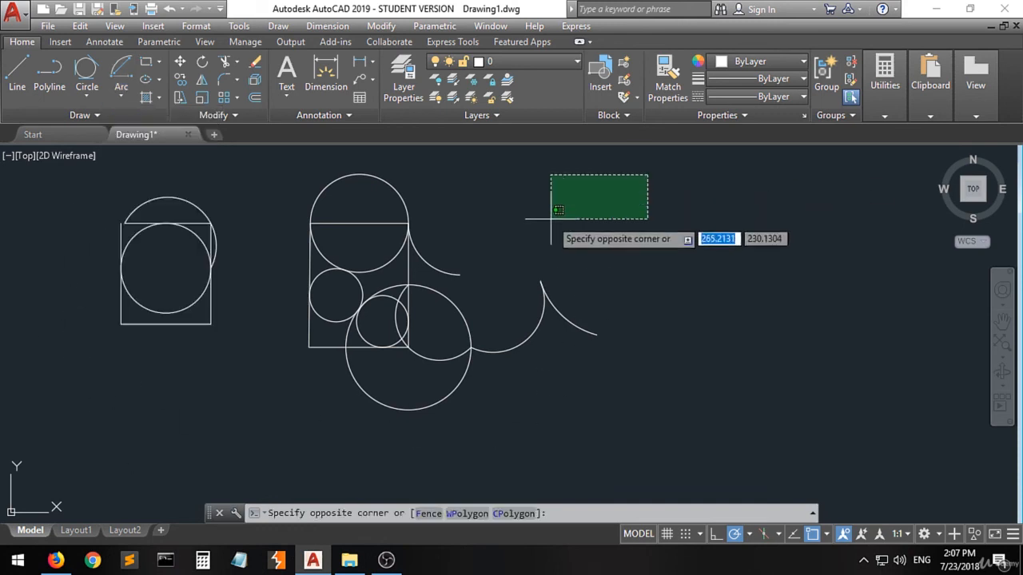
click(96, 435)
key(Delete)
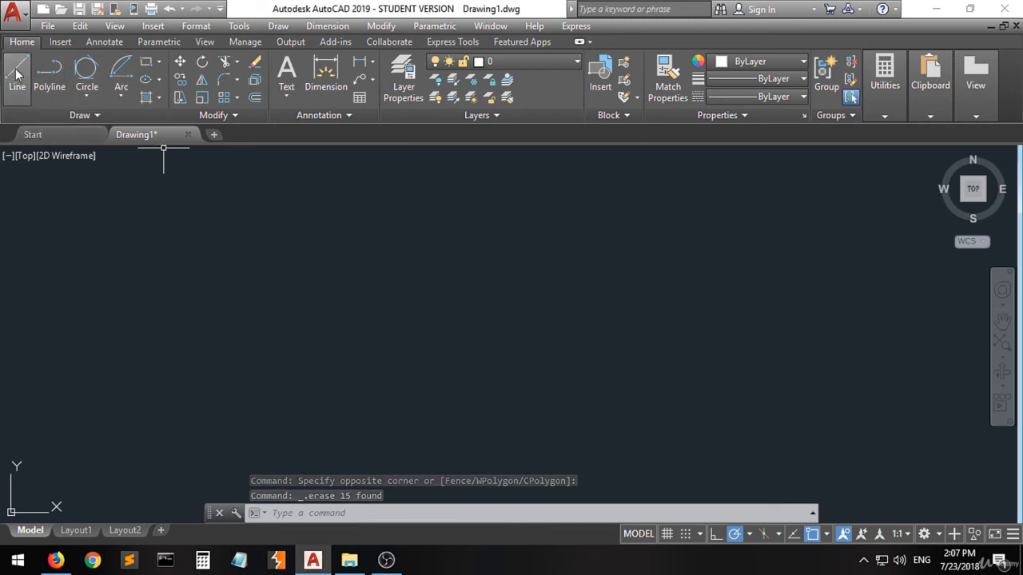
Step: Draw a rectangle about 114 by 66 units in the left part of the empty drawing area
click(121, 99)
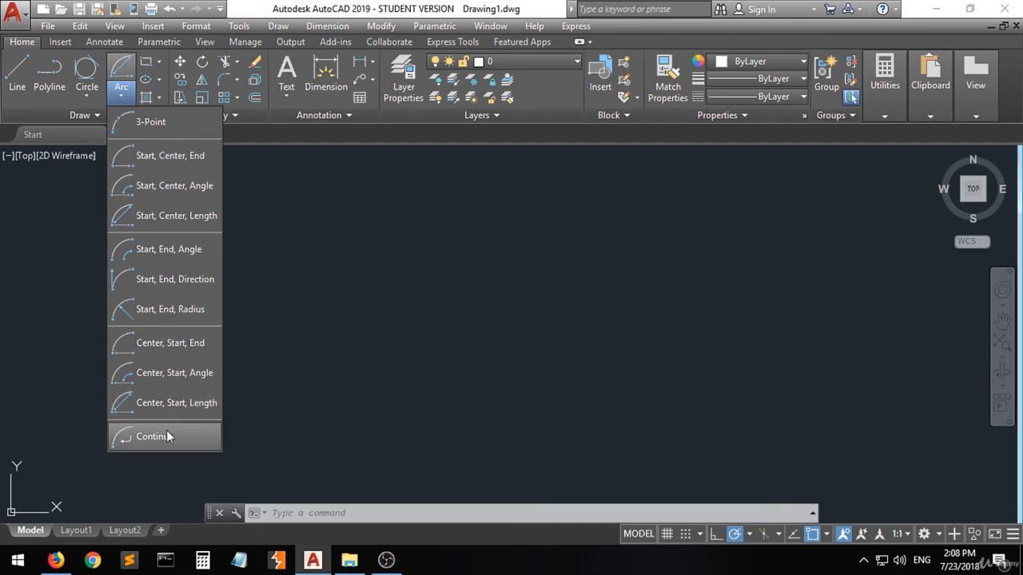
click(119, 99)
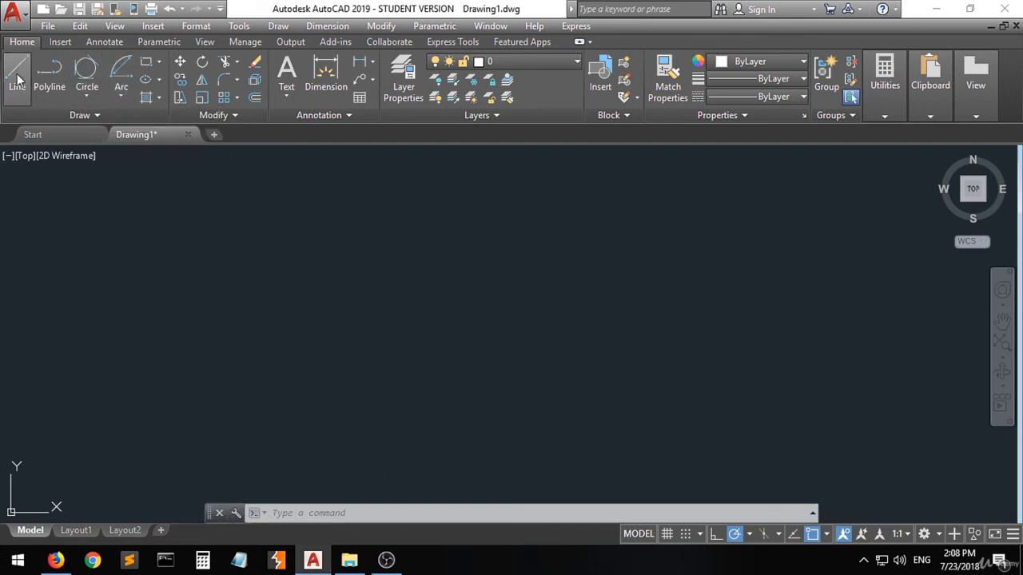
click(145, 61)
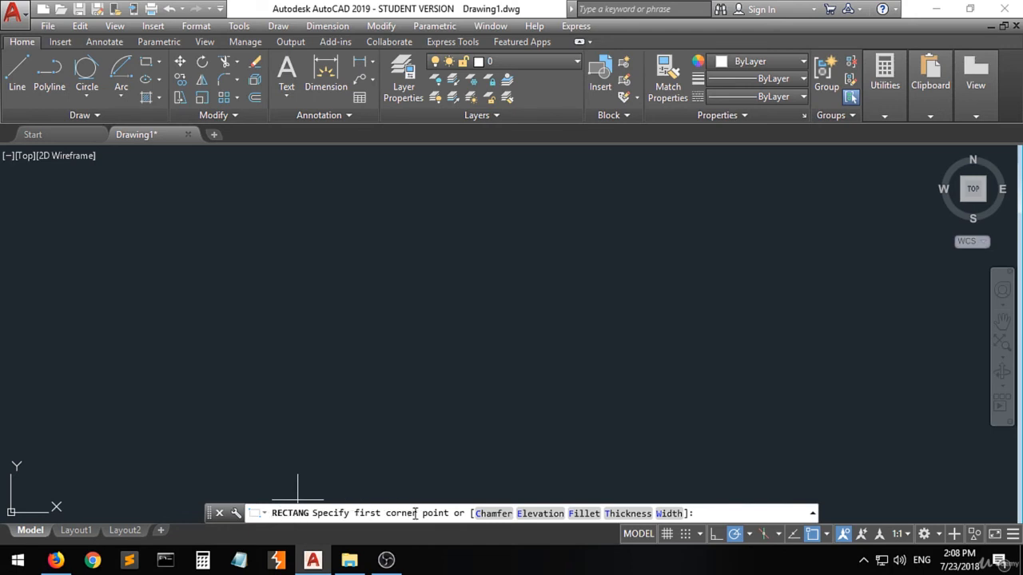
click(218, 394)
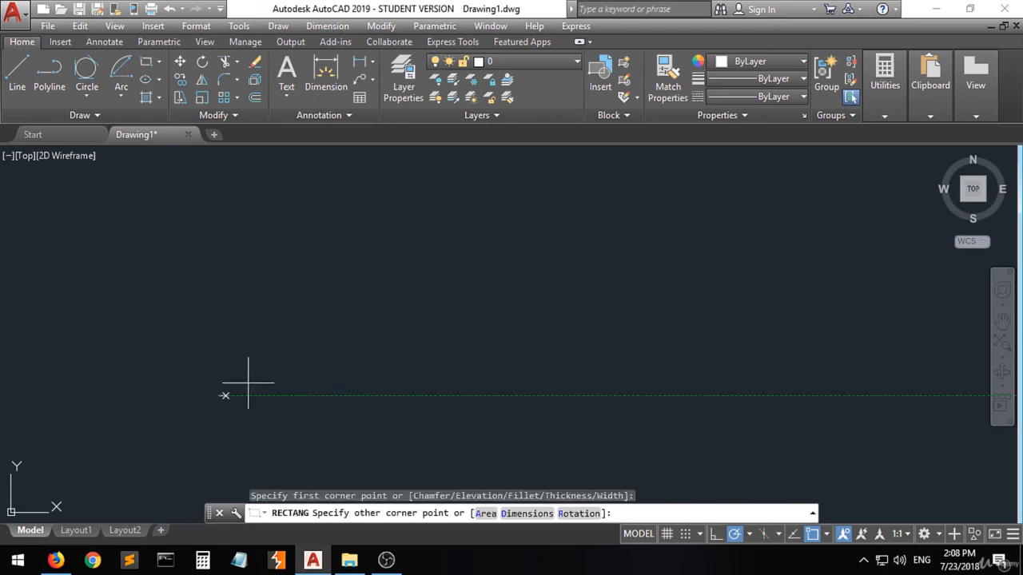
click(396, 292)
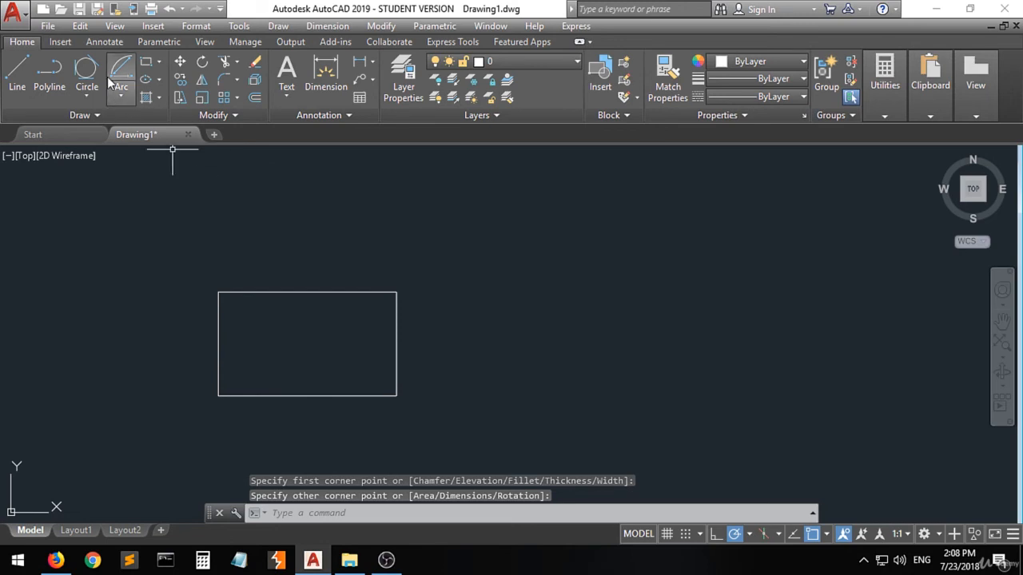
Step: Draw a second, tall rectangle up and to the right of the first one
click(148, 68)
click(611, 201)
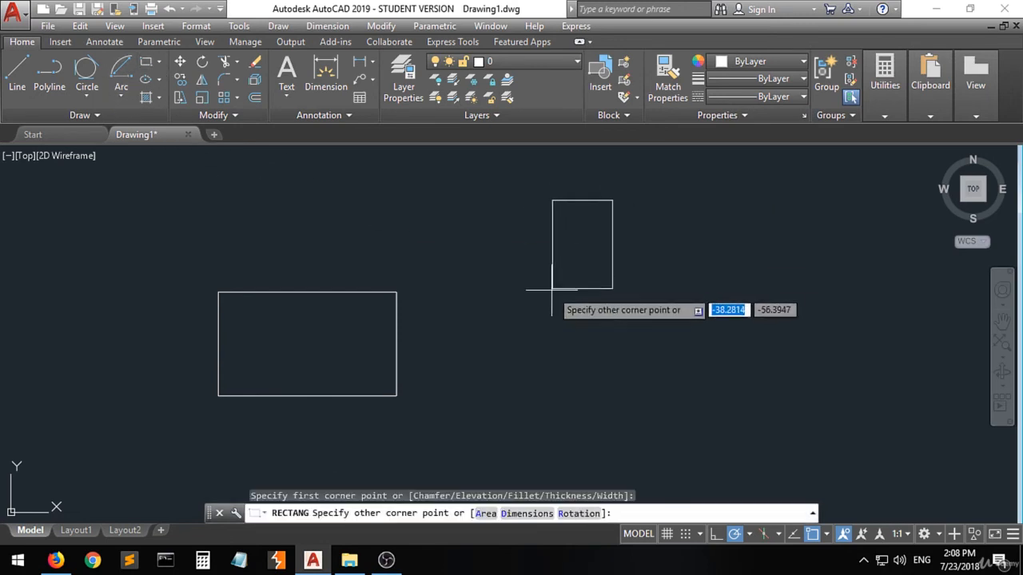
click(529, 325)
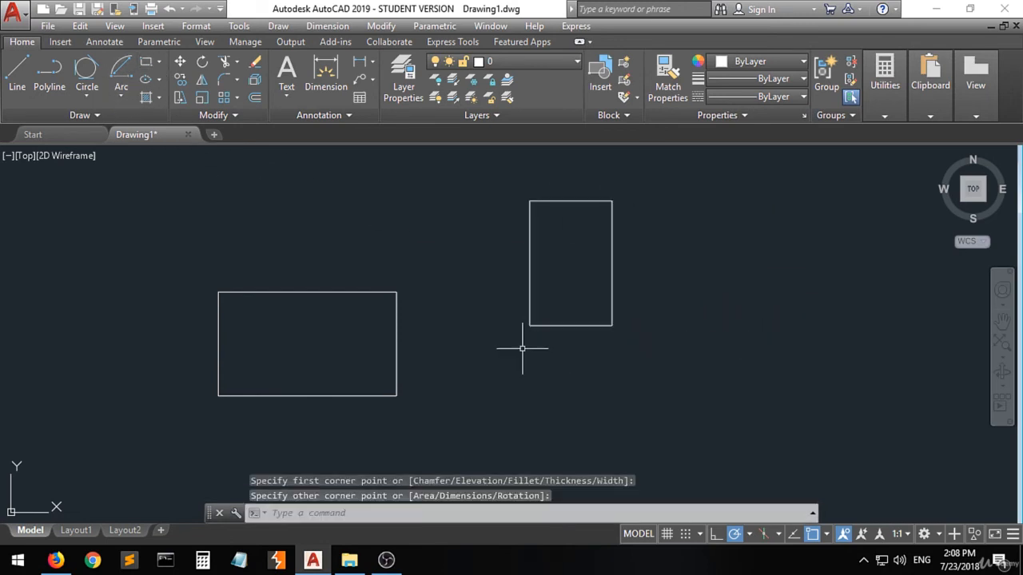
Step: Draw a long, thin rectangle about 211 by 22 units overlapping the first rectangle's lower part
click(147, 67)
click(291, 339)
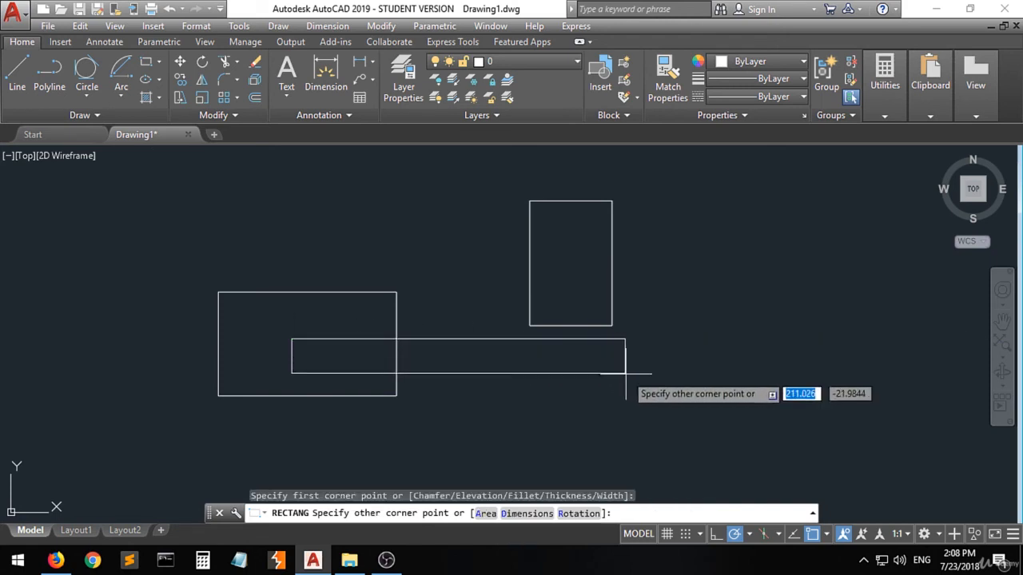
click(629, 377)
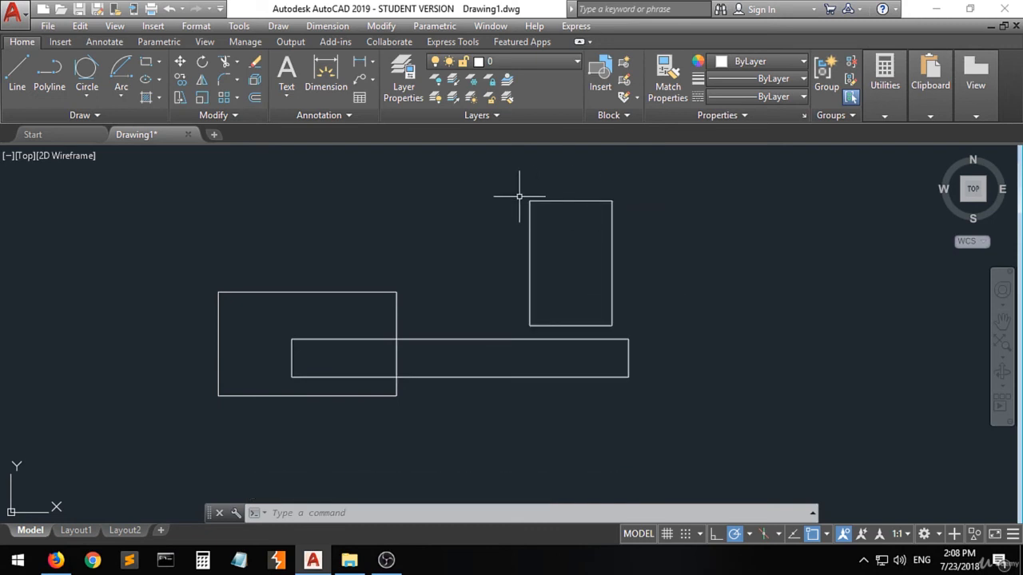
Step: Draw a closed four-sided rectangle from individual lines to the right of the tall rectangle
click(16, 80)
click(696, 177)
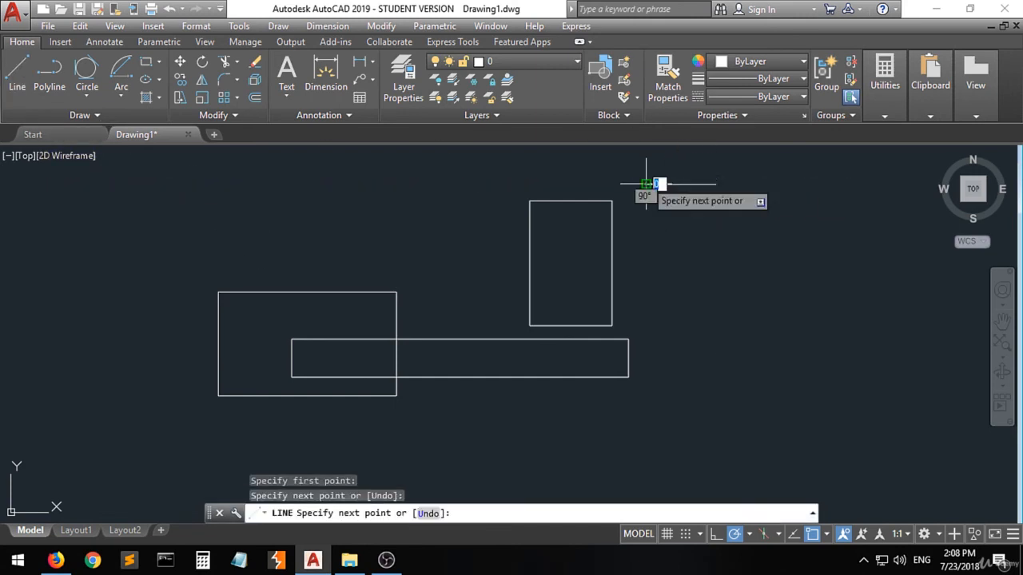
click(645, 316)
click(735, 316)
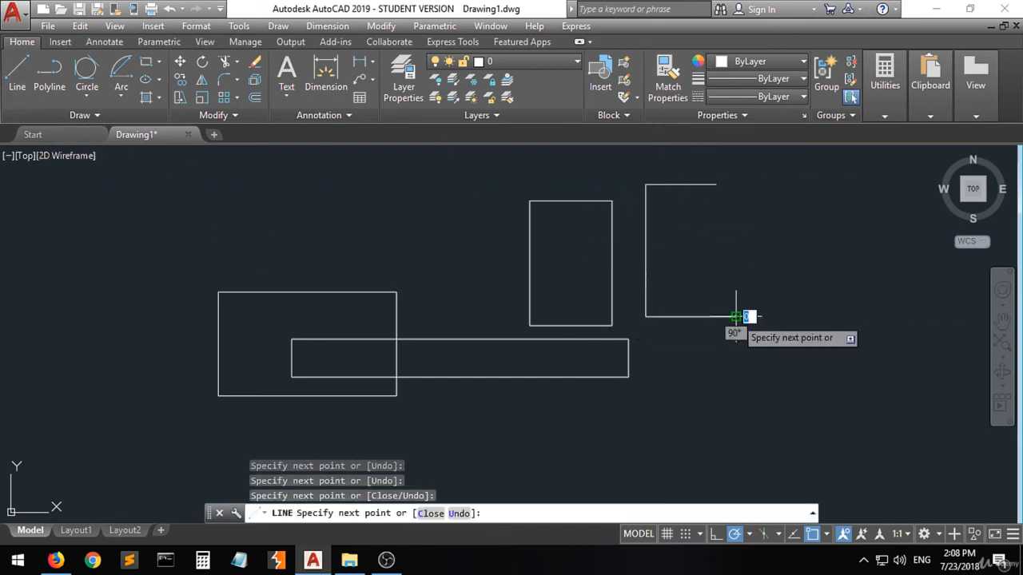
click(736, 186)
click(717, 185)
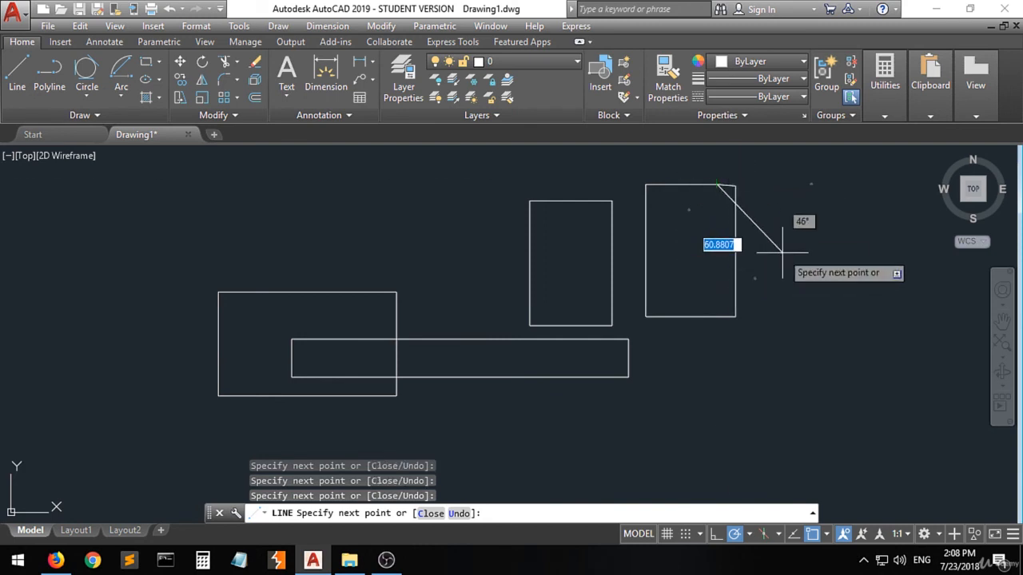
key(Return)
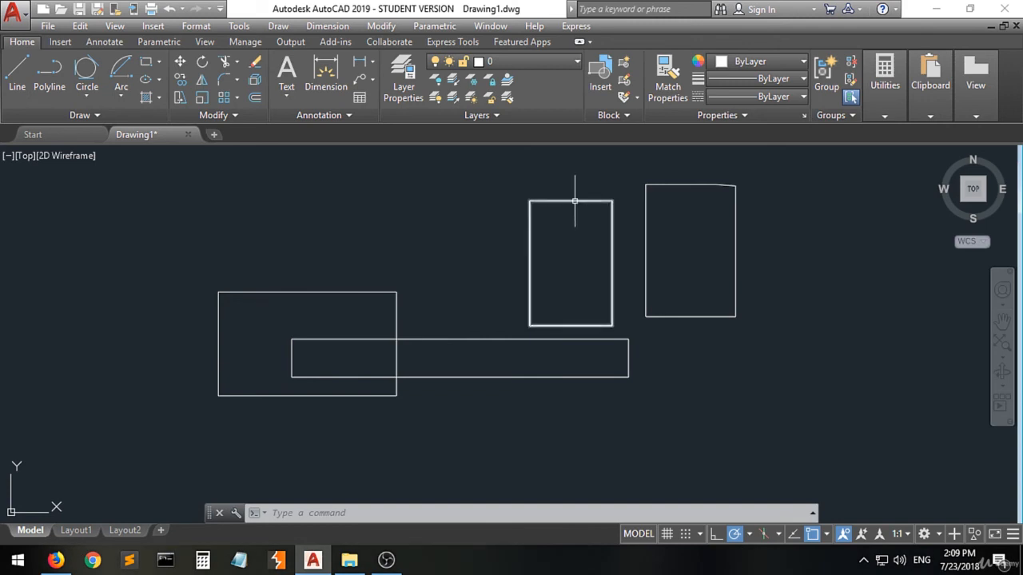
Step: Draw an Axis, End ellipse whose axis spans the first rectangle's top edge, with a short upward half-axis
mouse_move(574, 200)
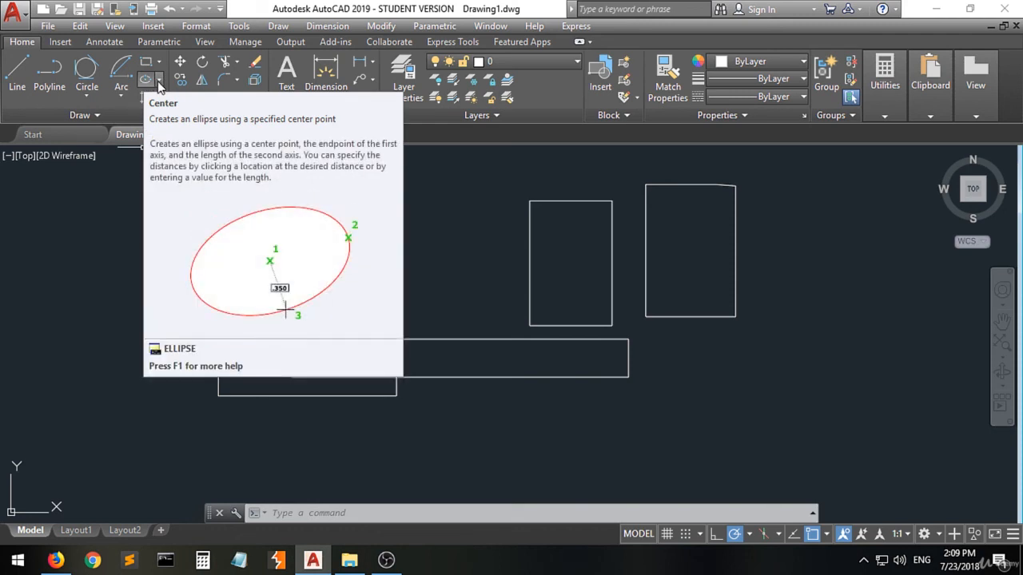
click(159, 80)
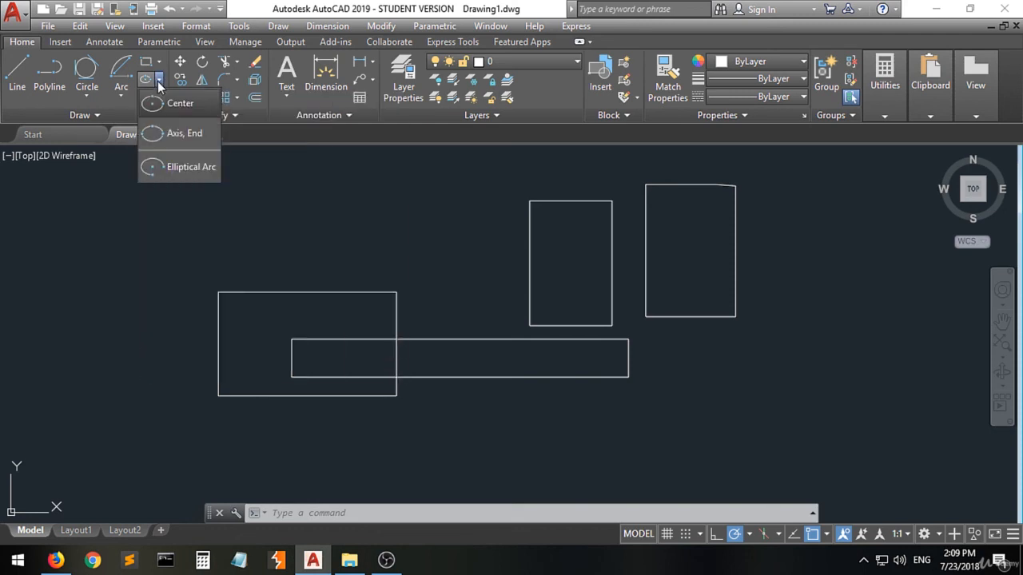
click(168, 136)
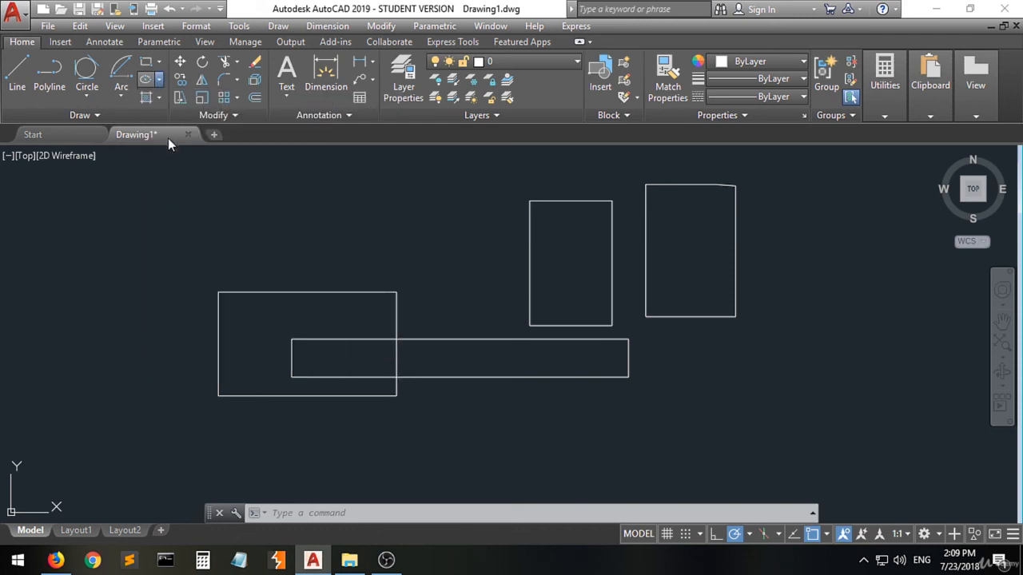
click(218, 293)
click(396, 293)
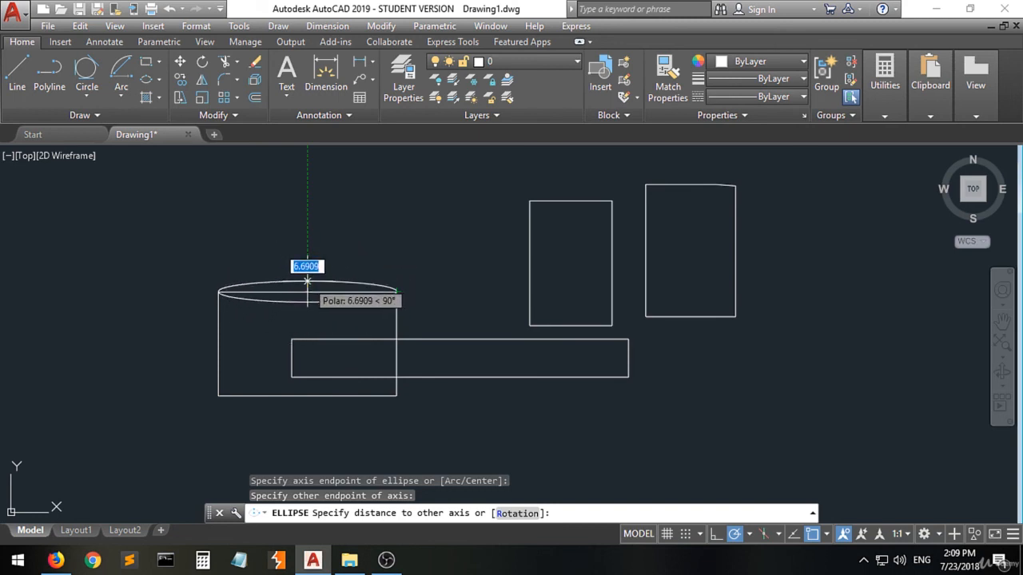
click(308, 266)
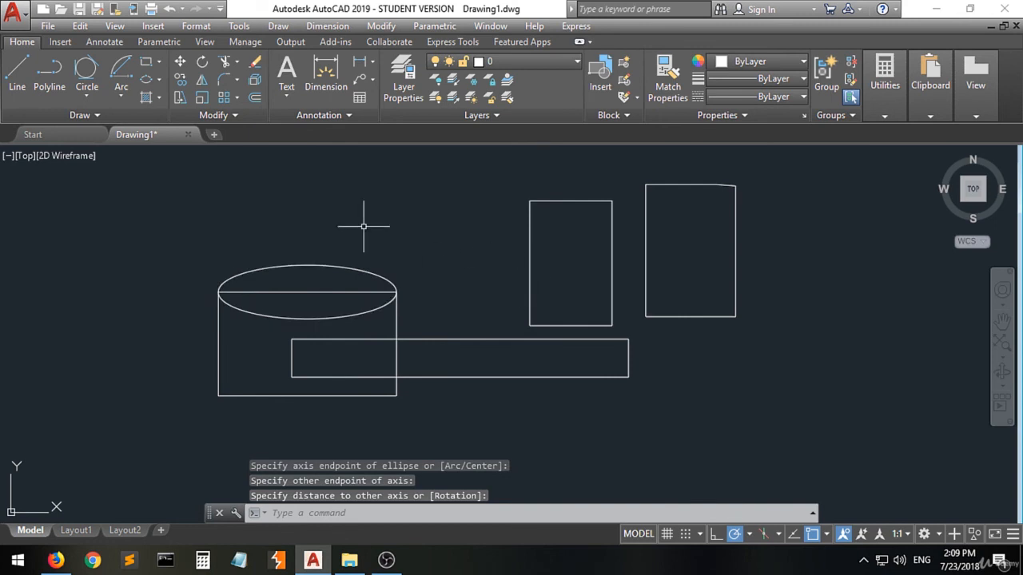
Step: Draw an Axis, End ellipse whose axis spans the tall rectangle's top edge
click(145, 83)
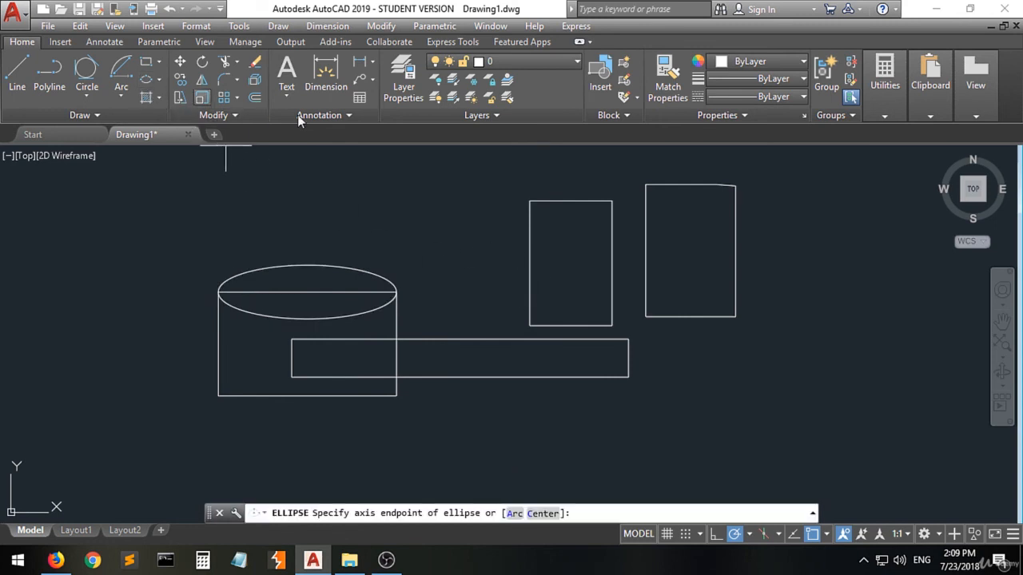
click(529, 200)
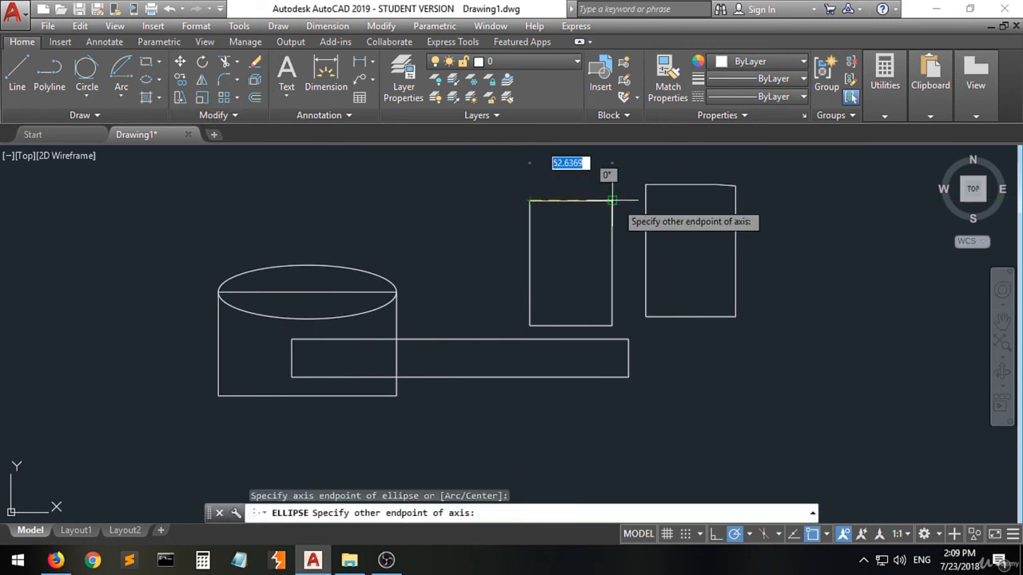
click(612, 201)
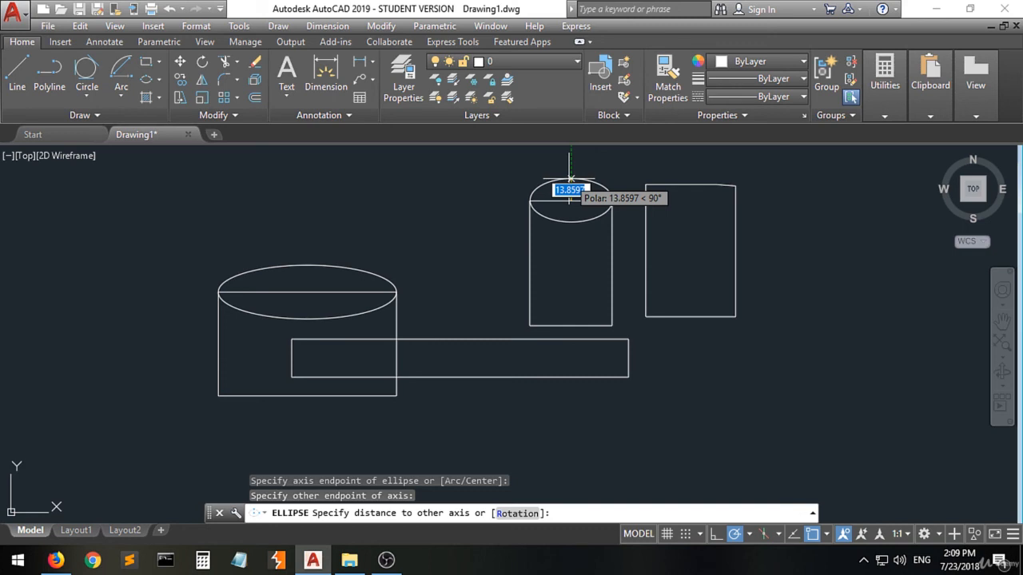
key(Return)
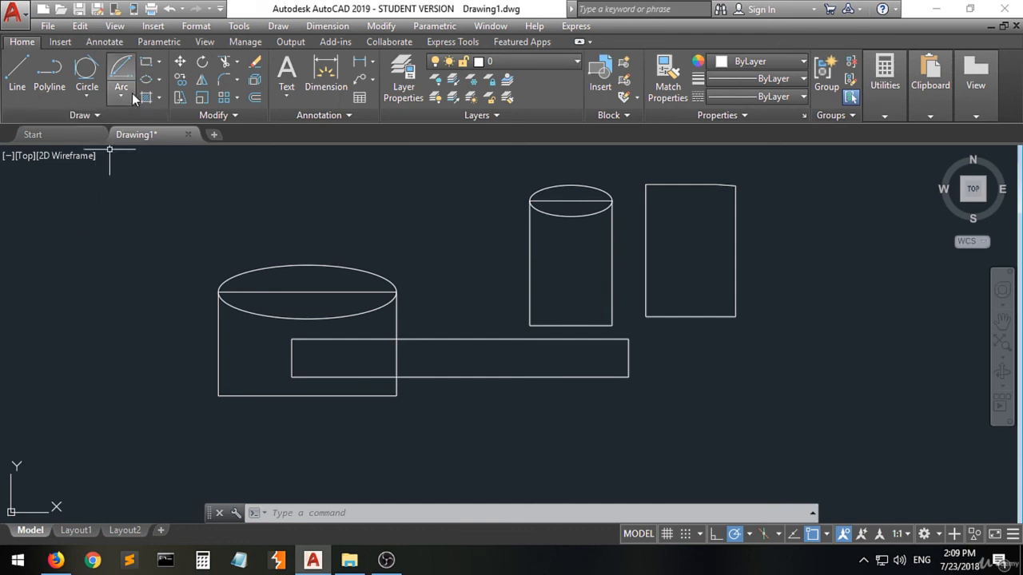
Step: Draw a Center ellipse with a horizontal major axis in the open space above the long rectangle, between the two upper shapes
click(161, 84)
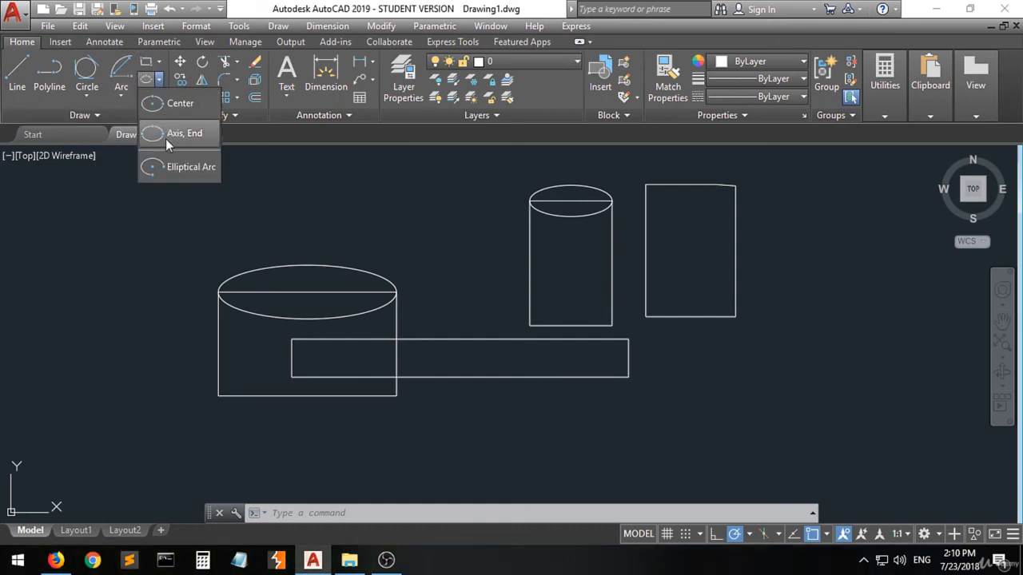
click(167, 103)
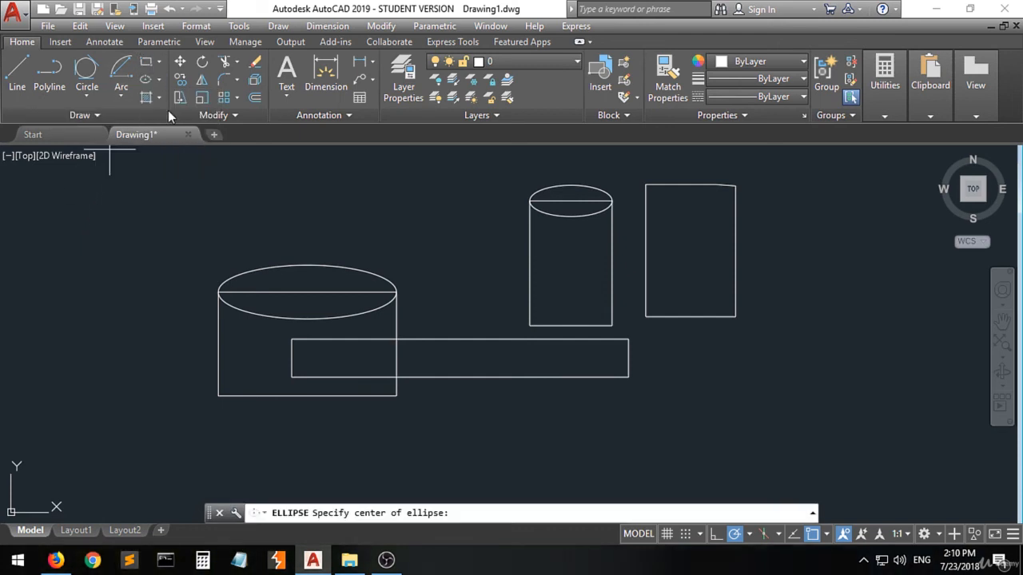
click(437, 240)
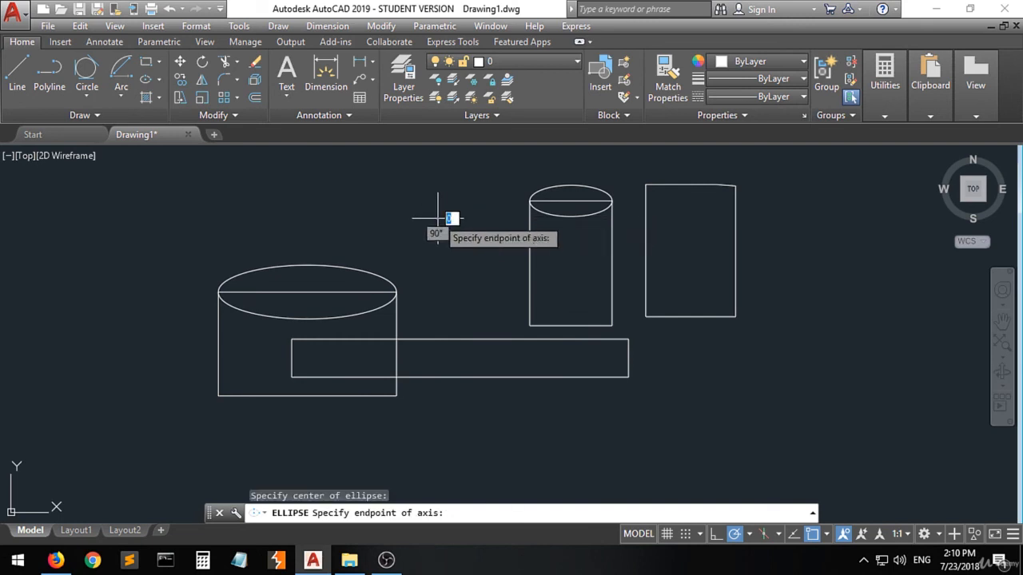
click(496, 216)
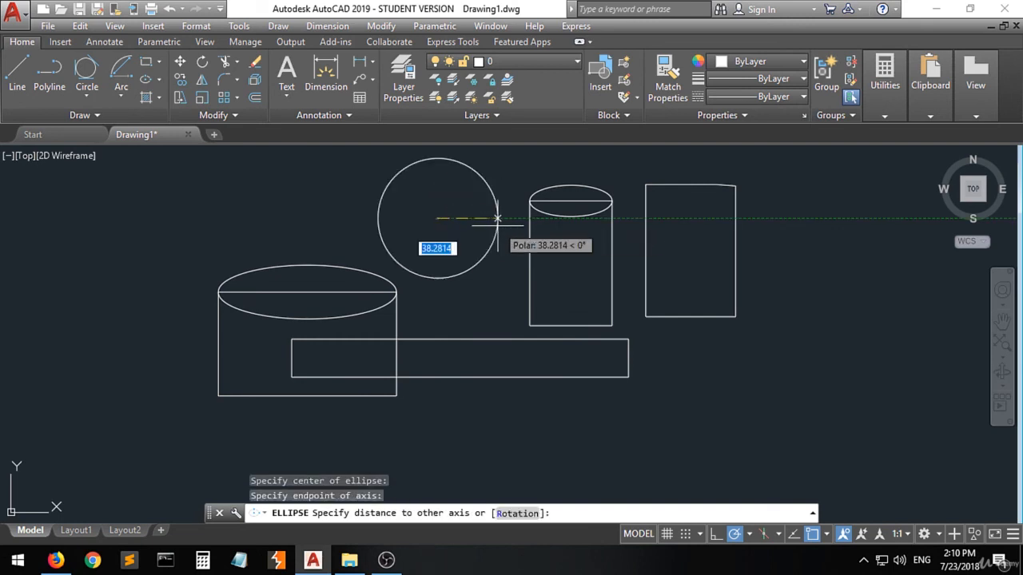
click(454, 211)
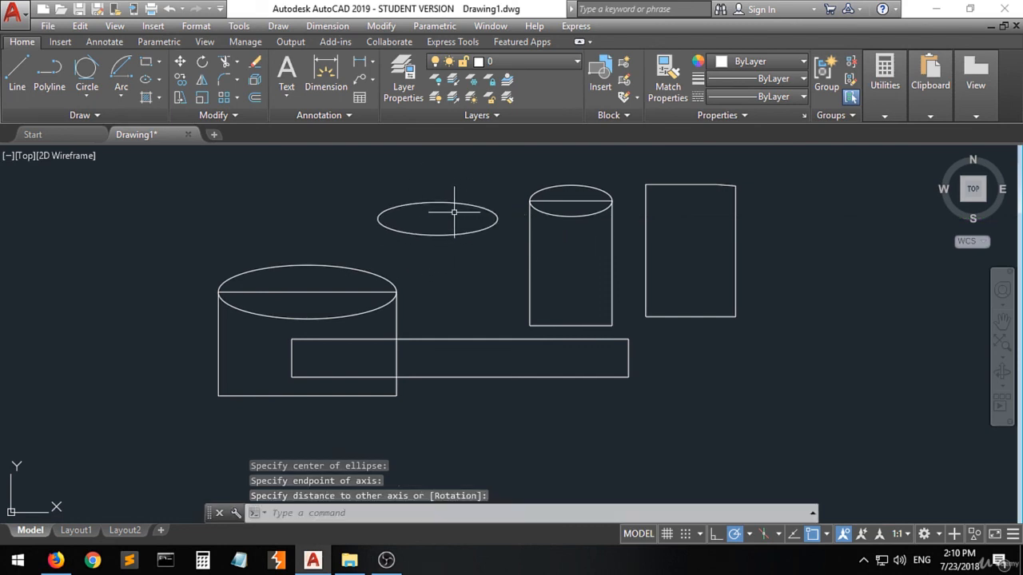
Step: Try to draw an Elliptical Arc with a vertical axis above the first rectangle's left side, then cancel it at the end angle
click(159, 83)
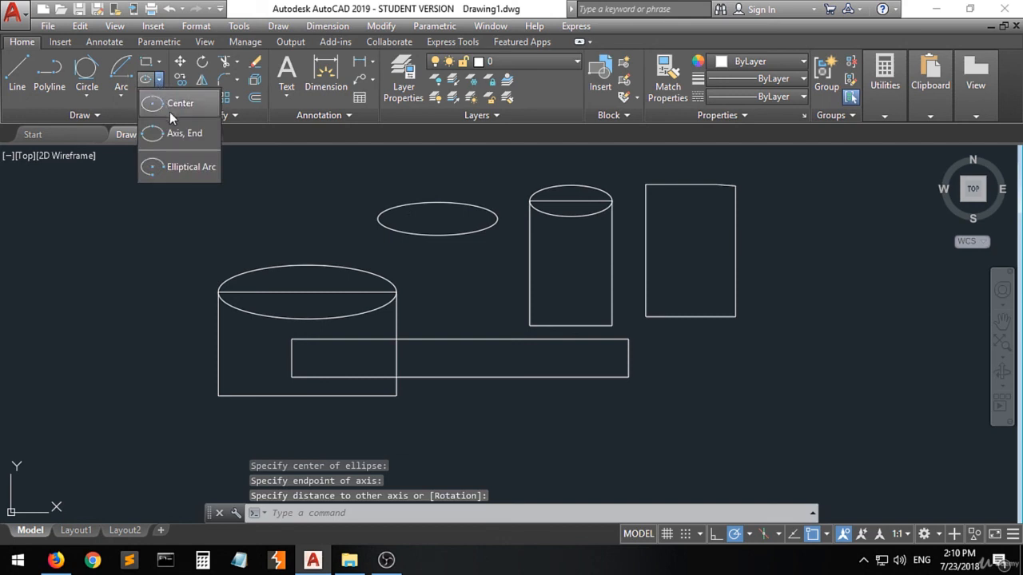
click(171, 171)
click(158, 208)
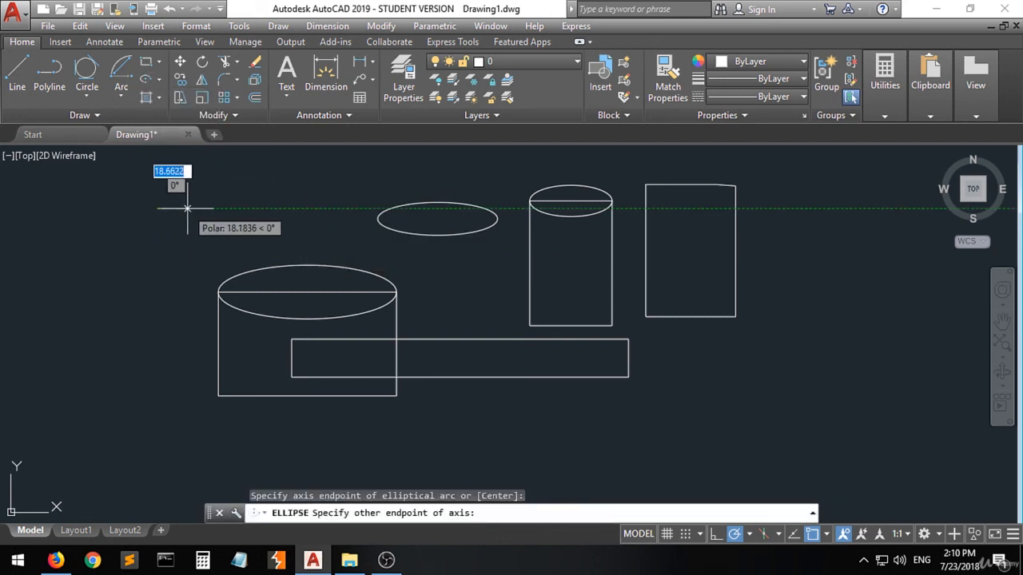
click(192, 208)
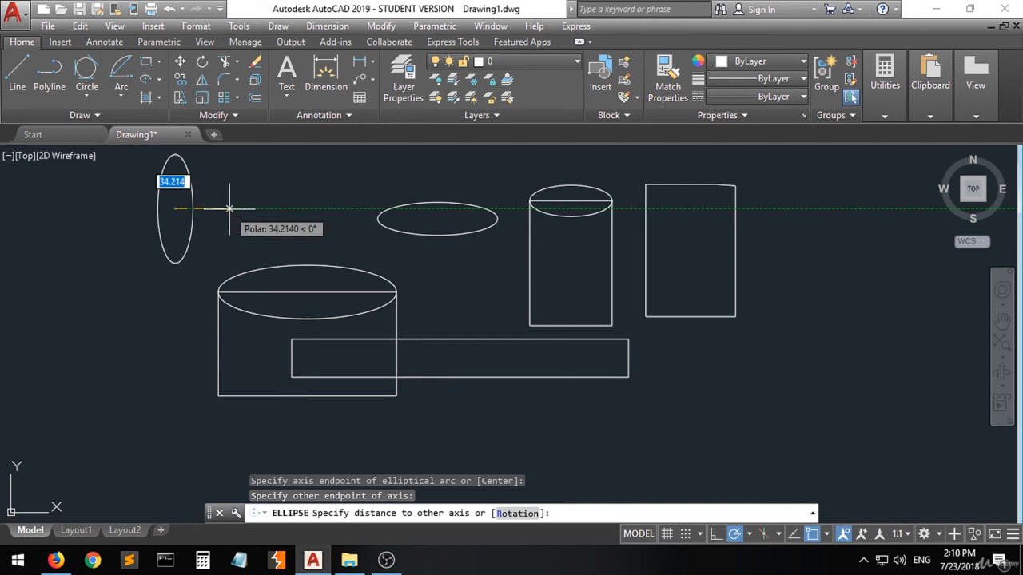
click(225, 208)
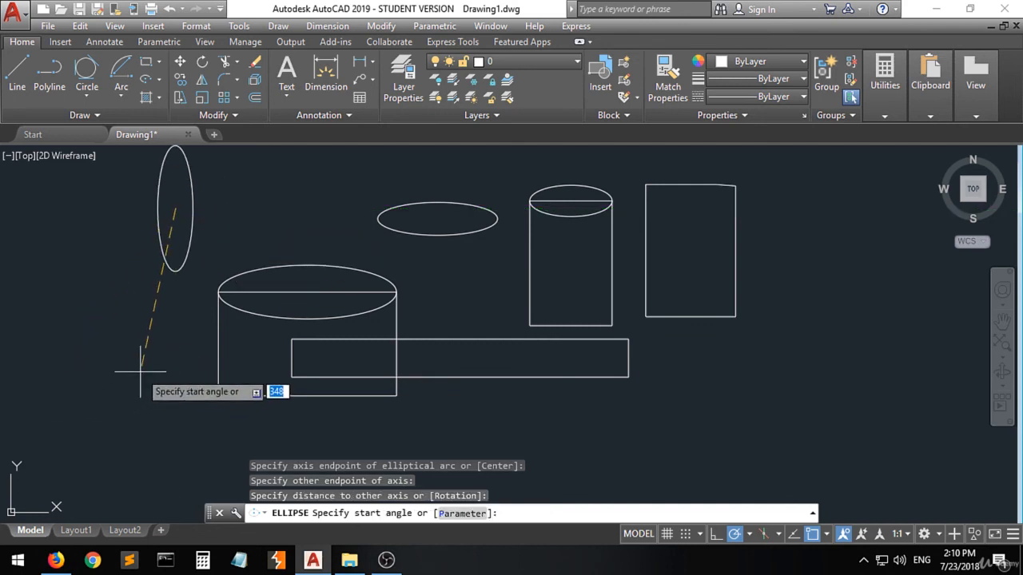
key(Return)
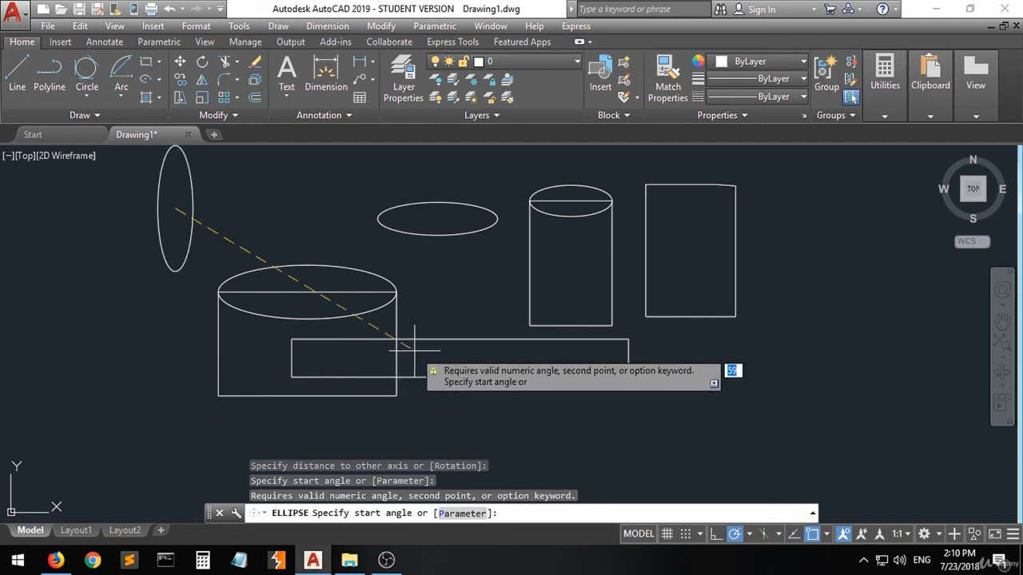
click(201, 219)
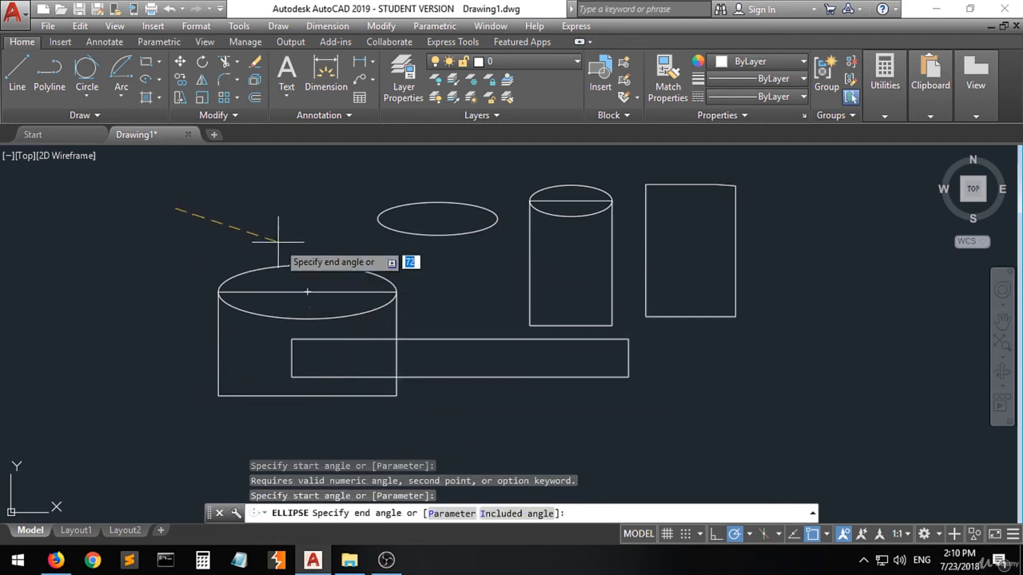
key(Escape)
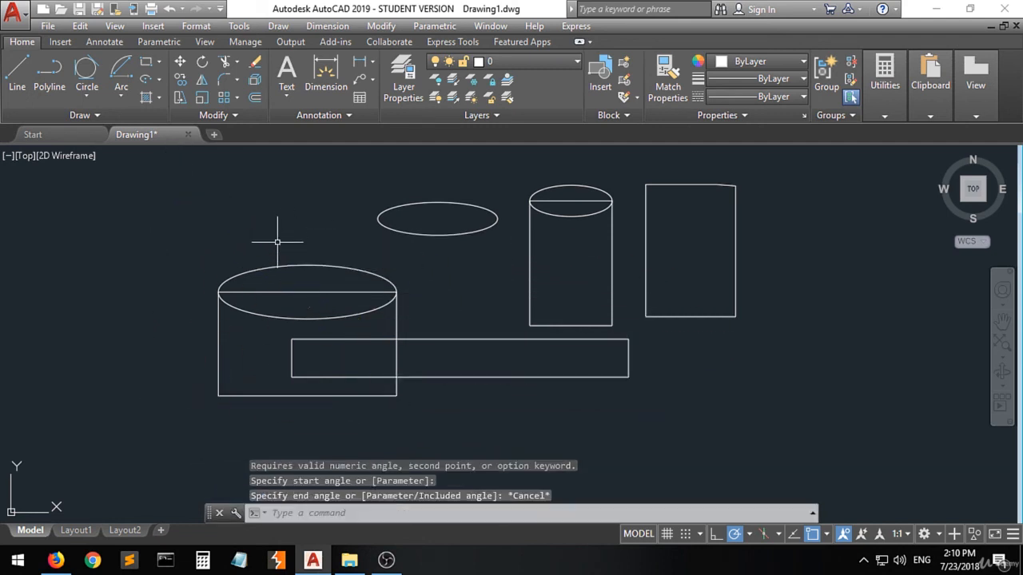